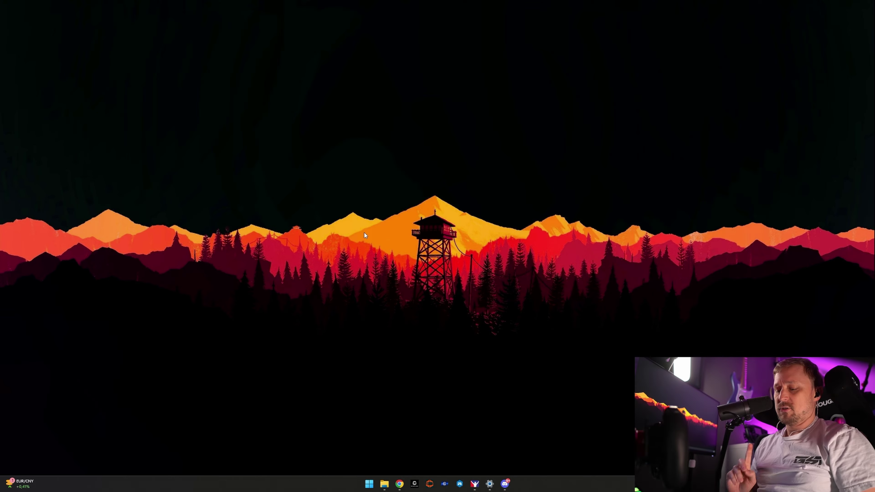
Confirm GPU scheduling, variable refresh rate and windowed-game optimisations are On in Windows default graphics settings.
{"action": "key", "text": "super"}
{"action": "key", "text": "super"}
{"action": "key", "text": "super"}
{"action": "type", "text": "graph"}
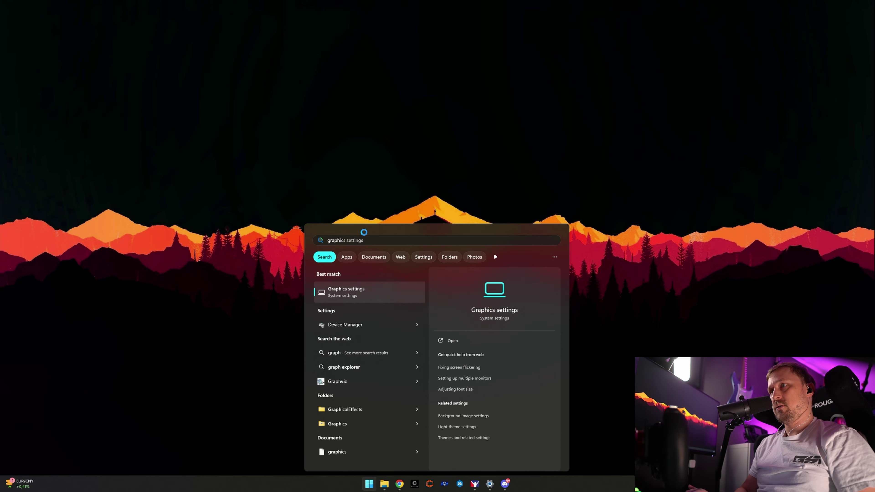
{"action": "key", "text": "Return"}
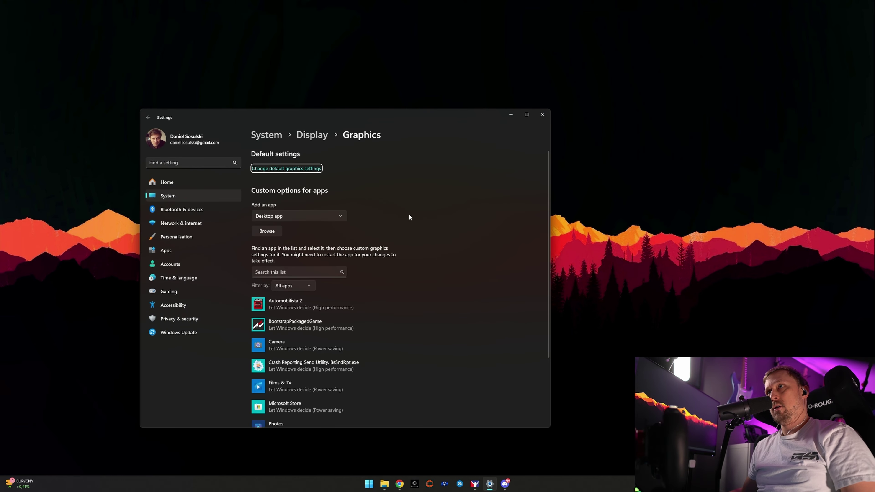
{"action": "left_click", "coordinate": [305, 171]}
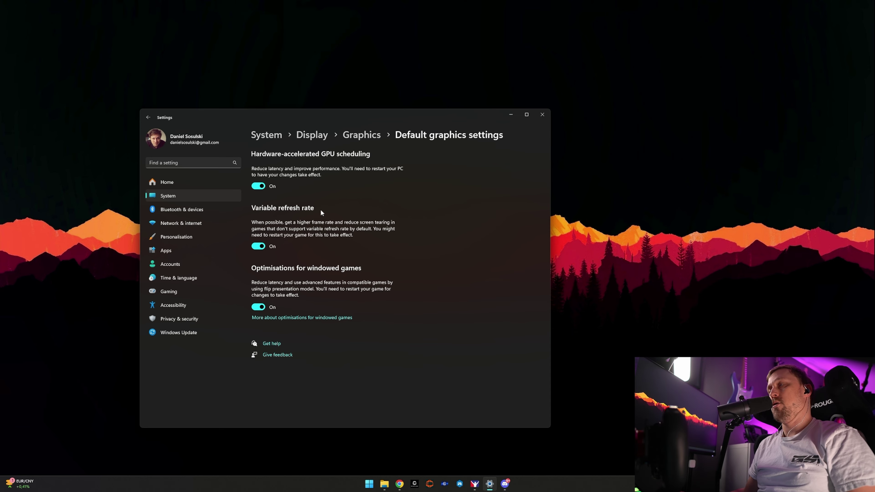
{"action": "left_click", "coordinate": [542, 114]}
Launch NVIDIA Control Panel from the desktop menu and go to Adjust image settings with preview.
{"action": "right_click", "coordinate": [253, 155]}
{"action": "left_click", "coordinate": [280, 300]}
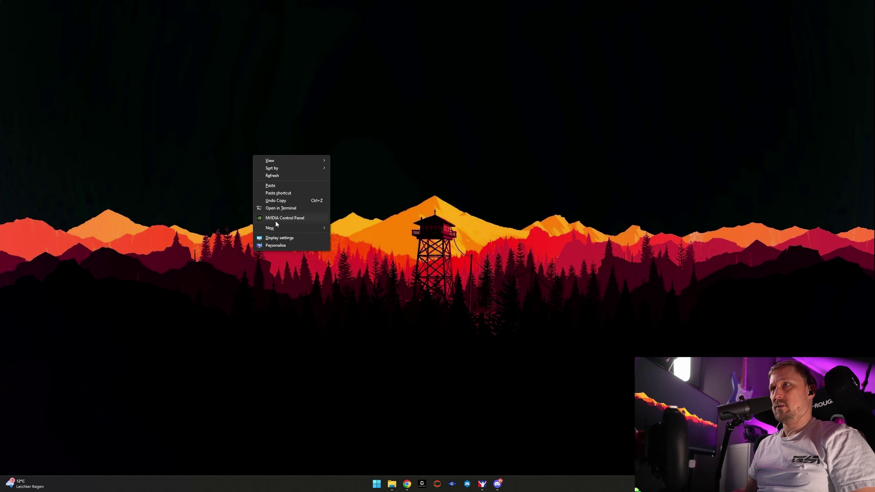
{"action": "left_click", "coordinate": [282, 216]}
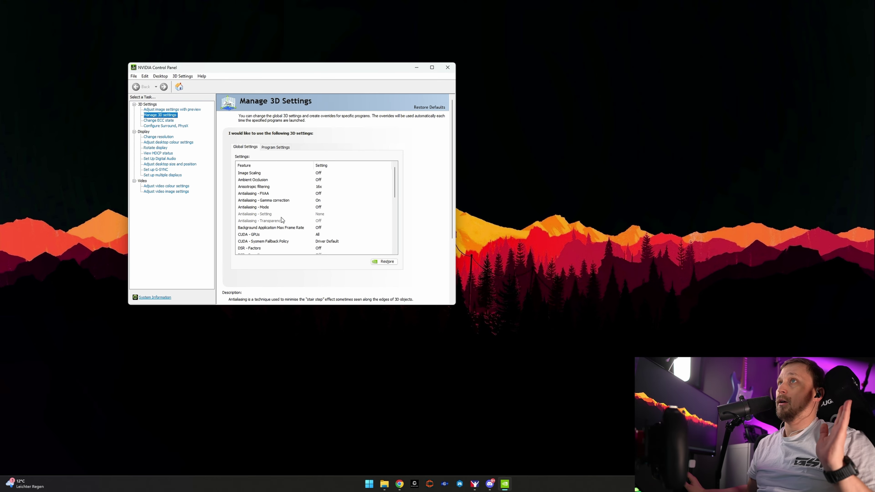
{"action": "left_click", "coordinate": [175, 109]}
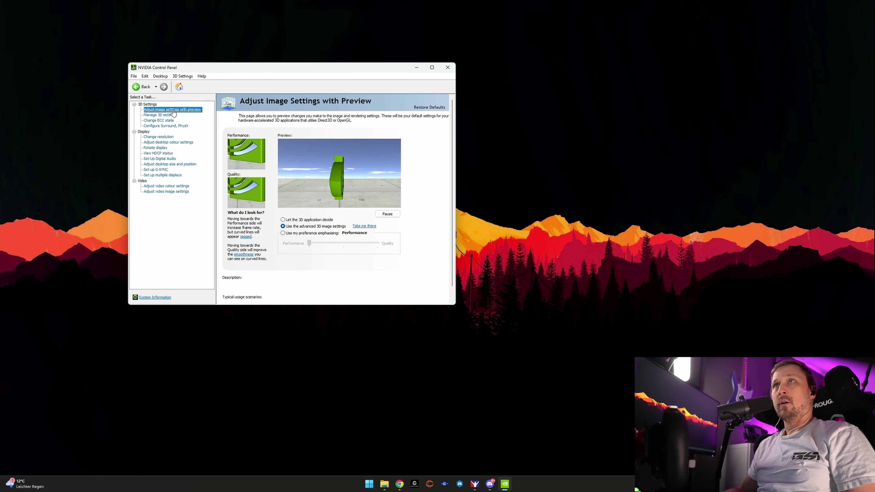
Apply 'Use the advanced 3D image settings' and move to Manage 3D Settings' Anisotropic filtering.
{"action": "left_click", "coordinate": [286, 234]}
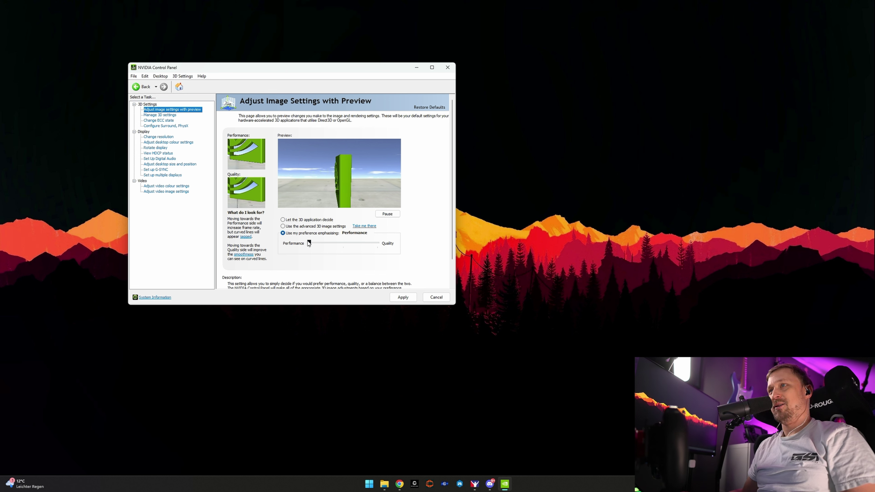
{"action": "left_click", "coordinate": [338, 227]}
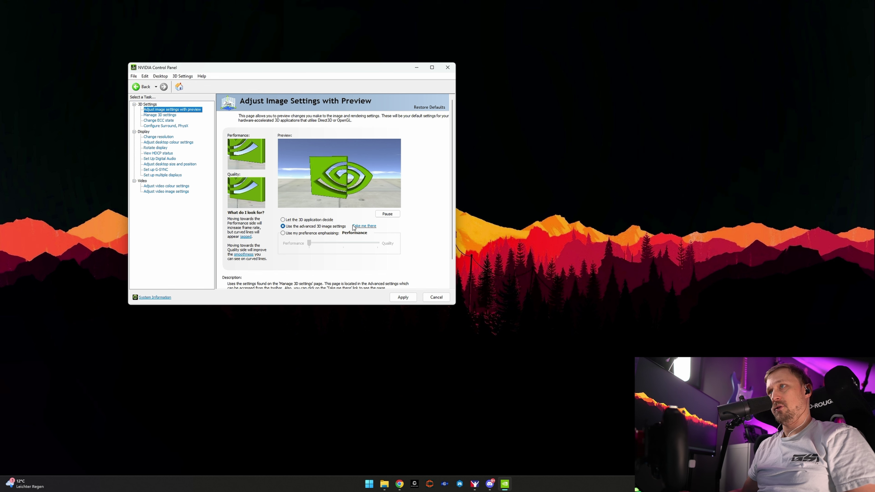
{"action": "left_click", "coordinate": [403, 298]}
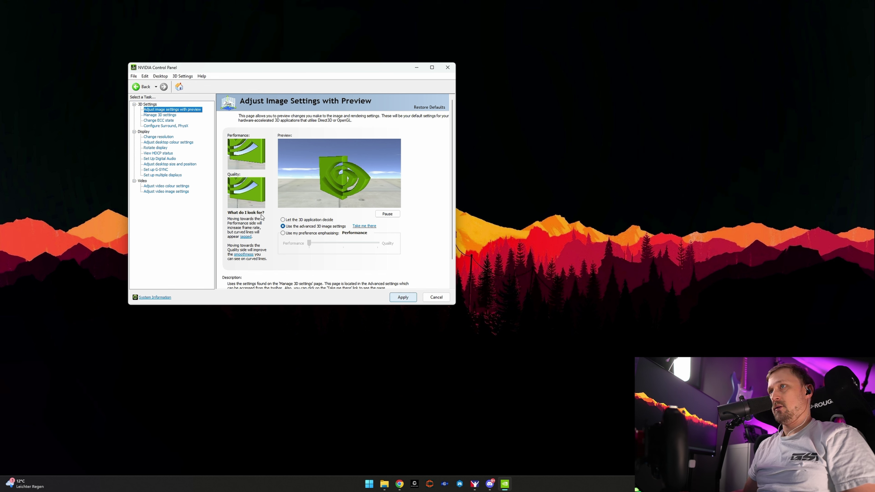
{"action": "left_click", "coordinate": [364, 226]}
{"action": "left_click", "coordinate": [352, 187]}
Set global Anisotropic filtering to 16x and keep Negative LOD bias at Clamp.
{"action": "left_click", "coordinate": [344, 220]}
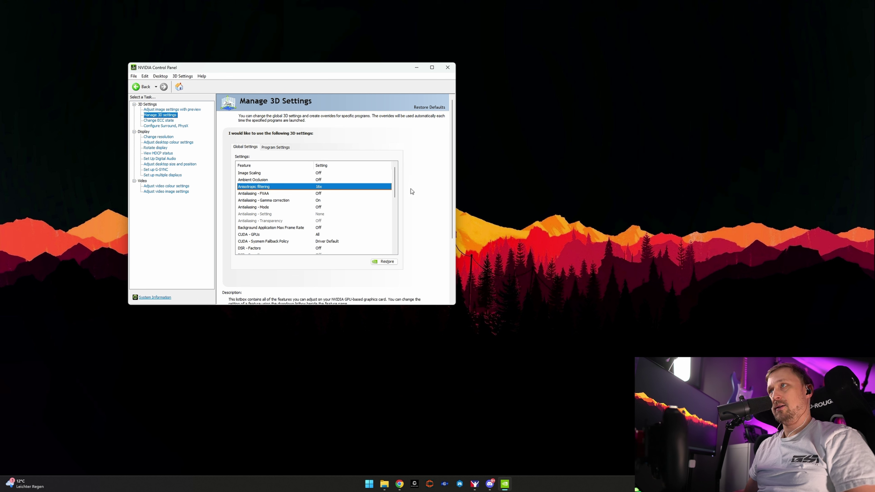
{"action": "left_click_drag", "start_coordinate": [395, 185], "coordinate": [397, 222]}
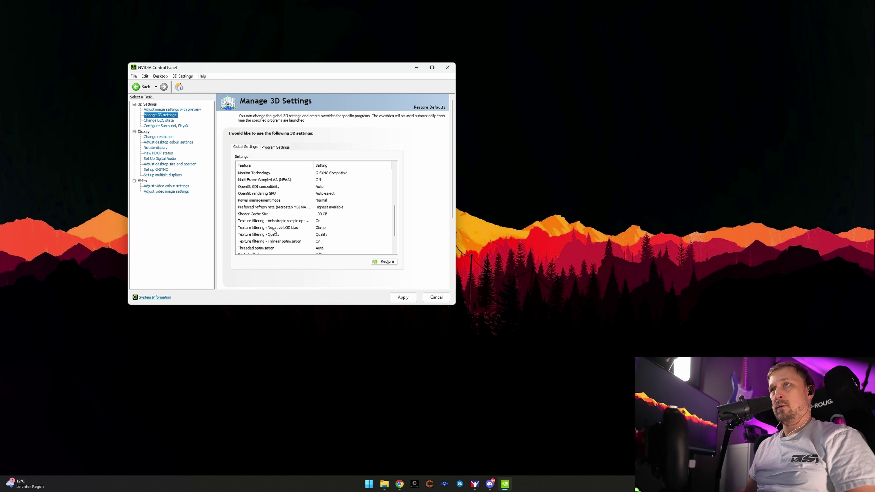
{"action": "left_click", "coordinate": [326, 228]}
{"action": "left_click", "coordinate": [327, 229]}
{"action": "left_click", "coordinate": [327, 240]}
Keep Shader Cache Size at 100 GB, apply the 3D settings, and close NVIDIA Control Panel.
{"action": "left_click_drag", "start_coordinate": [397, 231], "coordinate": [395, 236]}
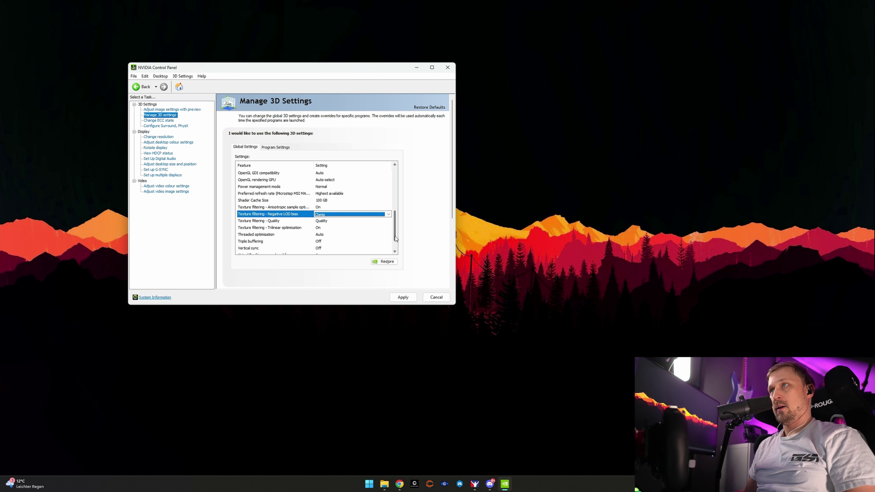
{"action": "left_click", "coordinate": [270, 200]}
{"action": "left_click", "coordinate": [336, 200]}
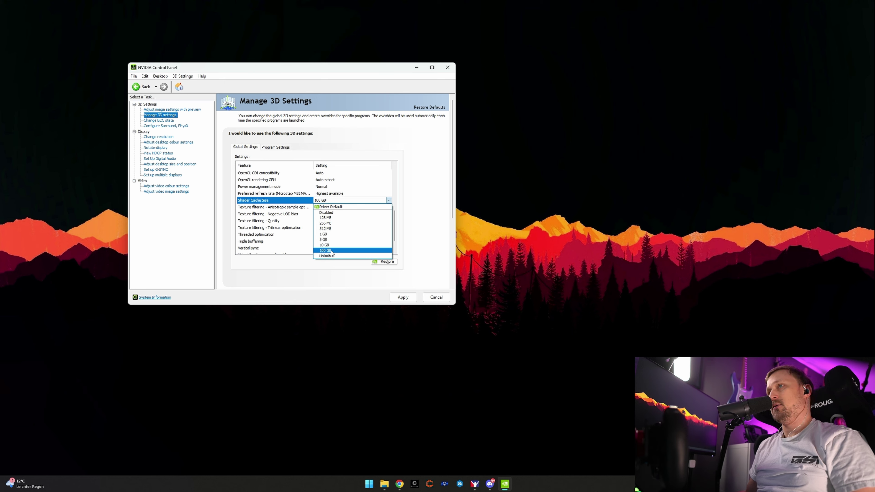
{"action": "left_click", "coordinate": [276, 207]}
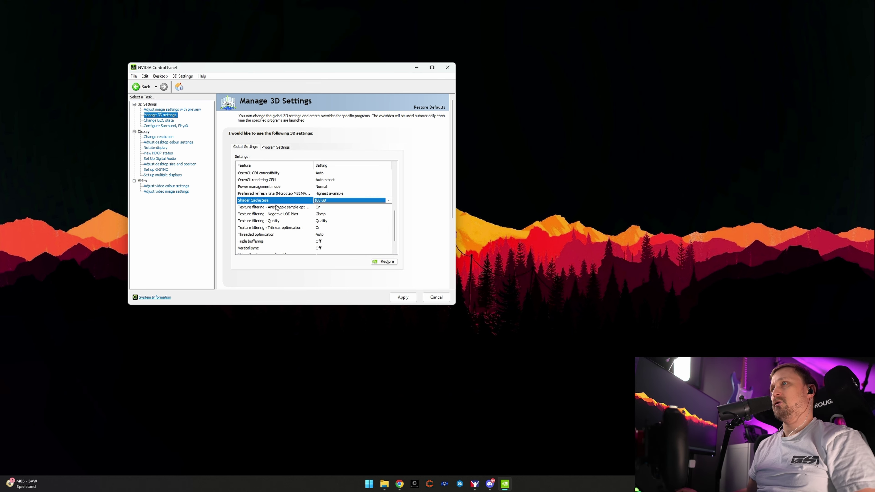
{"action": "left_click", "coordinate": [440, 243]}
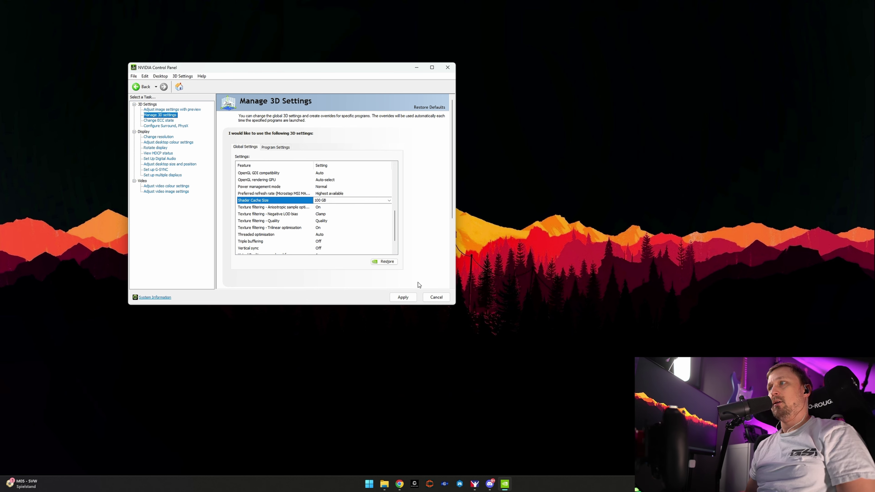
{"action": "left_click", "coordinate": [412, 299]}
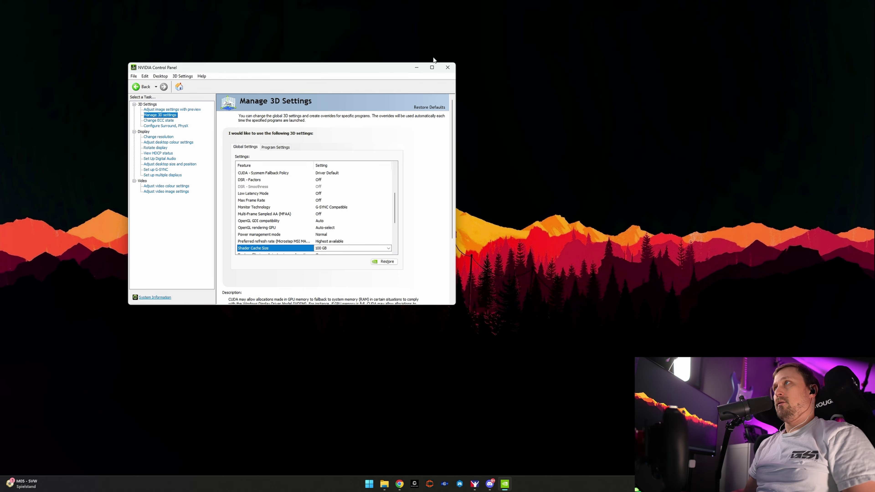
{"action": "left_click", "coordinate": [447, 69]}
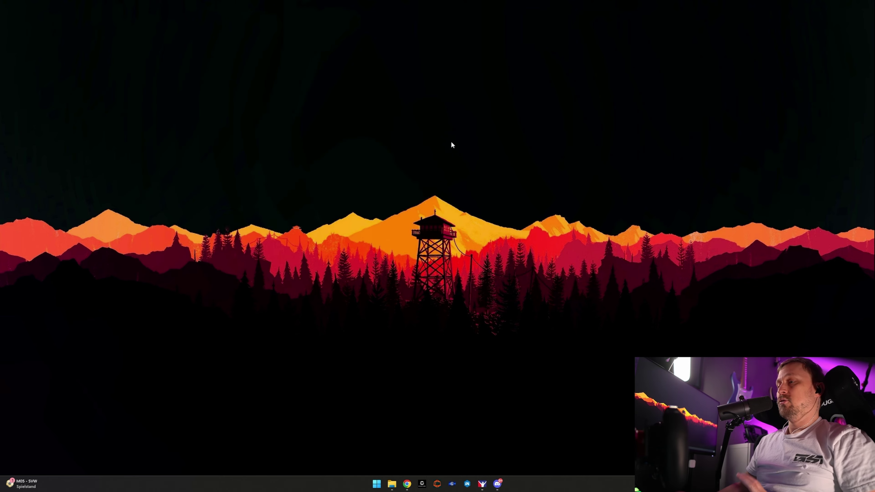
Download ReShade 6.3.1 from reshade.me in Chrome and launch the installer.
{"action": "left_click", "coordinate": [406, 484]}
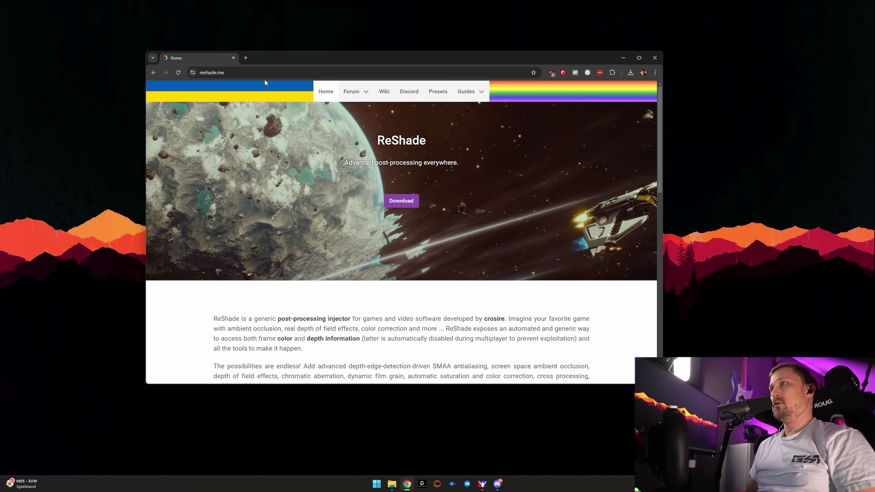
{"action": "left_click", "coordinate": [401, 201]}
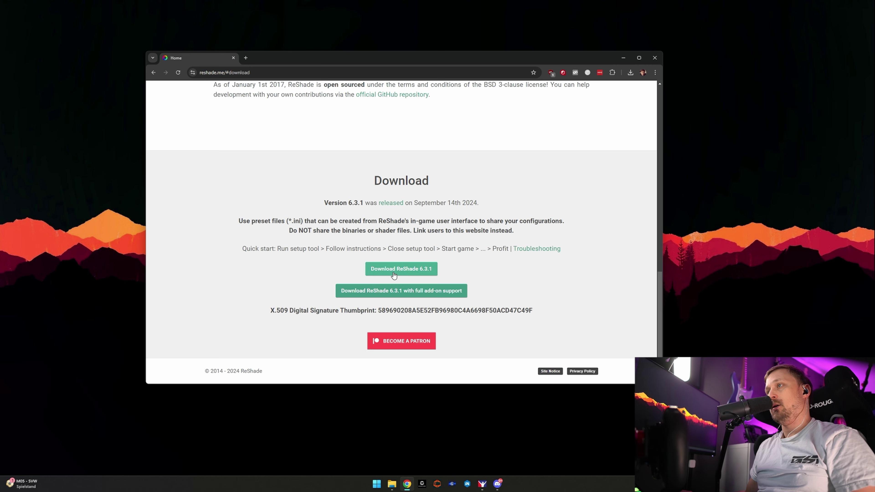
{"action": "left_click", "coordinate": [417, 272]}
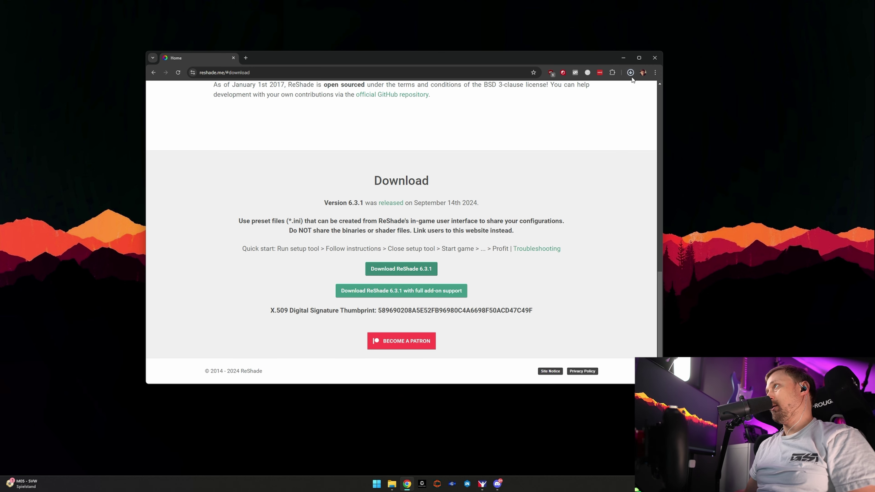
{"action": "left_click", "coordinate": [568, 101]}
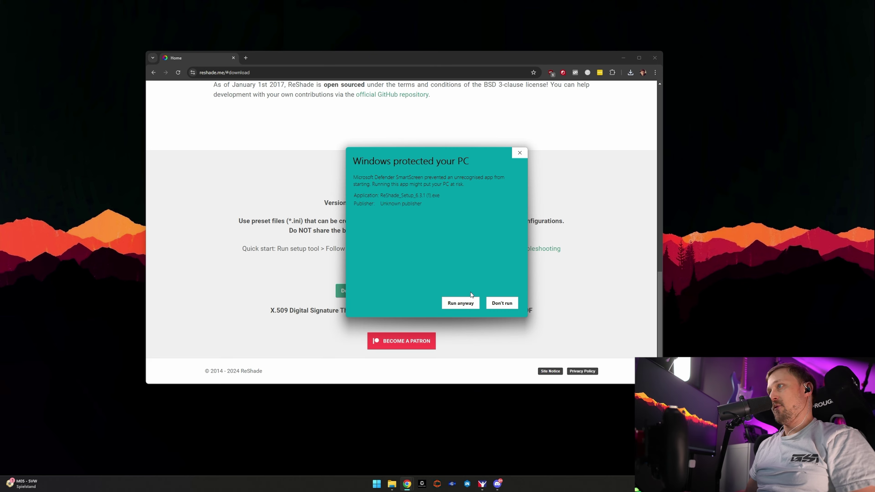
Run ReShade Setup past SmartScreen and target C:\Program Files (x86)\iRacing\iRacingSim64DX11.exe.
{"action": "left_click", "coordinate": [462, 303]}
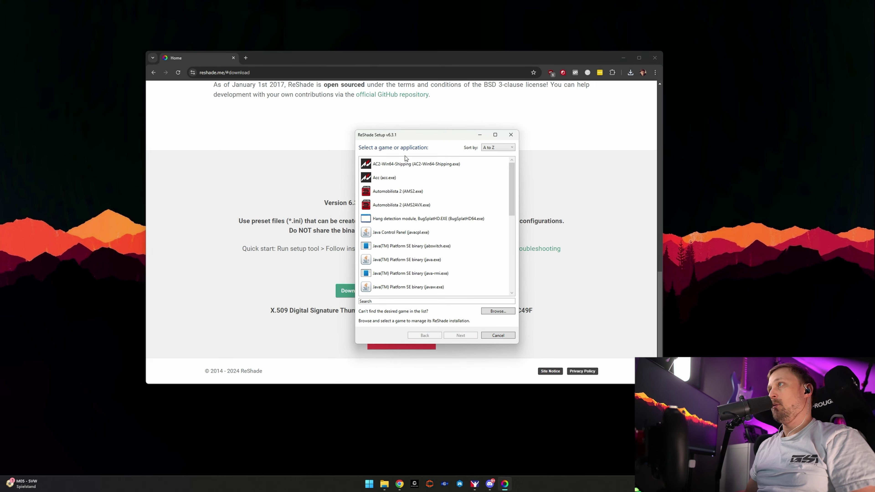
{"action": "mouse_move", "coordinate": [512, 203]}
{"action": "left_mouse_down"}
{"action": "mouse_move", "coordinate": [512, 291]}
{"action": "mouse_move", "coordinate": [512, 207]}
{"action": "left_mouse_up"}
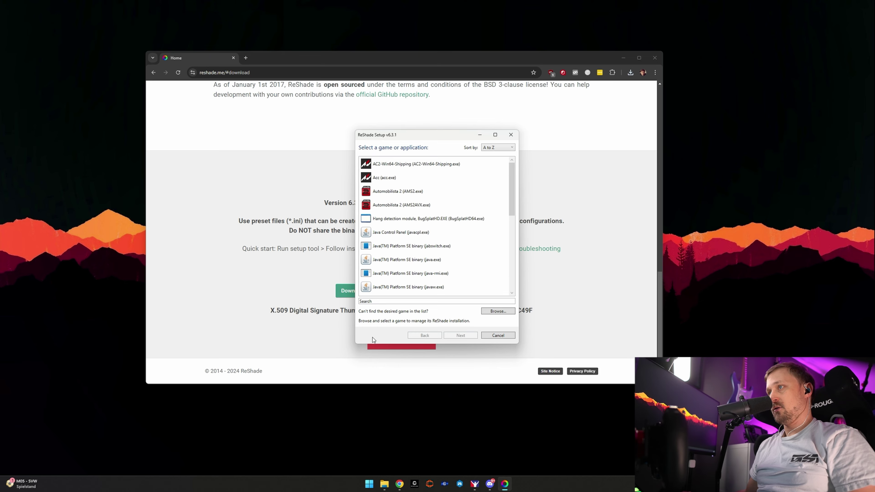
{"action": "left_click", "coordinate": [503, 312]}
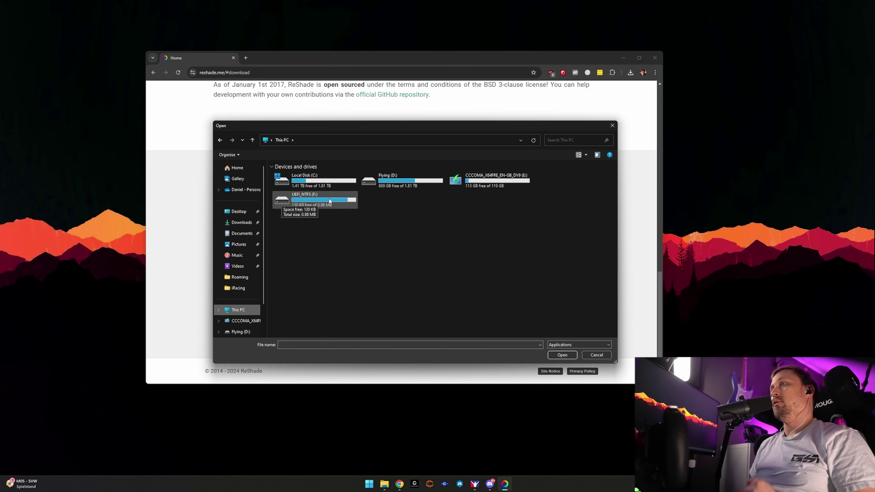
{"action": "double_click", "coordinate": [301, 183]}
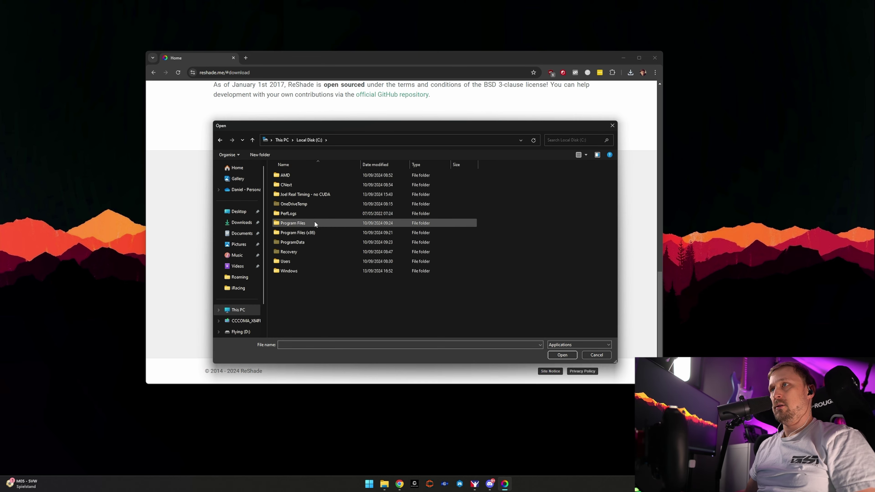
{"action": "right_click", "coordinate": [296, 232]}
{"action": "left_click", "coordinate": [305, 236]}
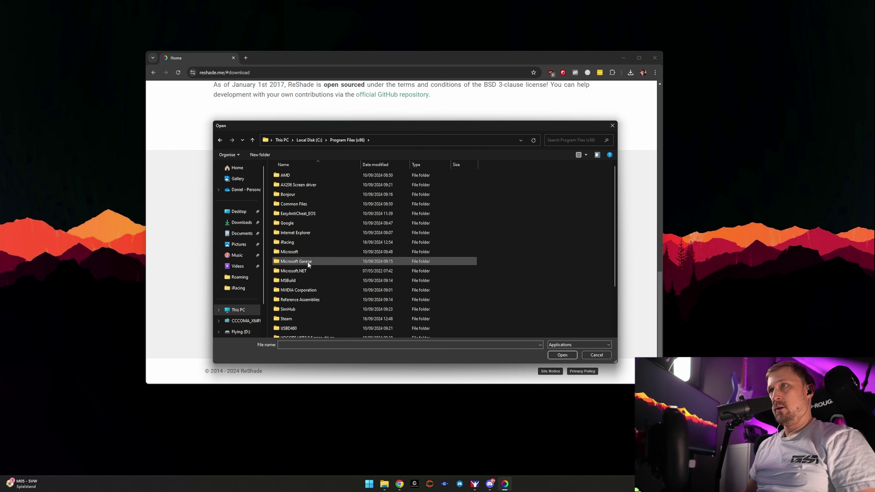
{"action": "double_click", "coordinate": [293, 243]}
{"action": "scroll", "coordinate": [306, 248], "scroll_direction": "down", "scroll_amount": 2}
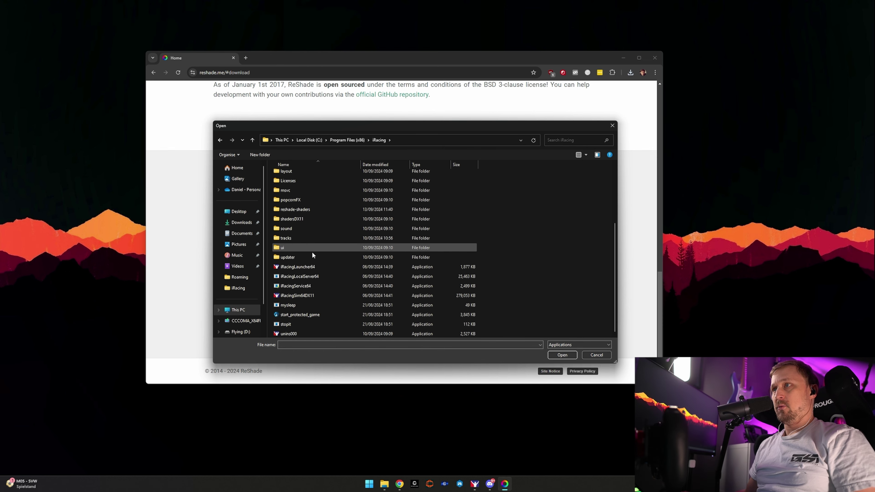
{"action": "left_click", "coordinate": [291, 296]}
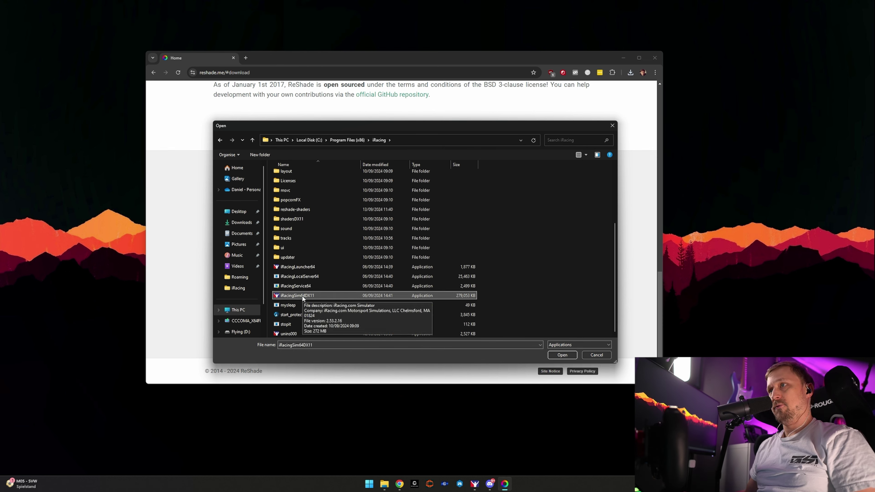
{"action": "left_click", "coordinate": [559, 354]}
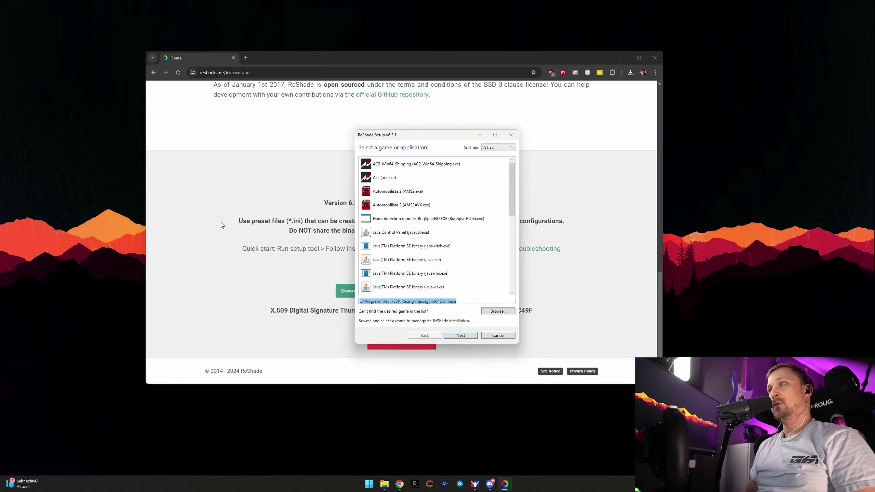
Choose DirectX 10/11/12, keep update-only, and review the selected SweetFX effects list.
{"action": "left_click", "coordinate": [467, 336]}
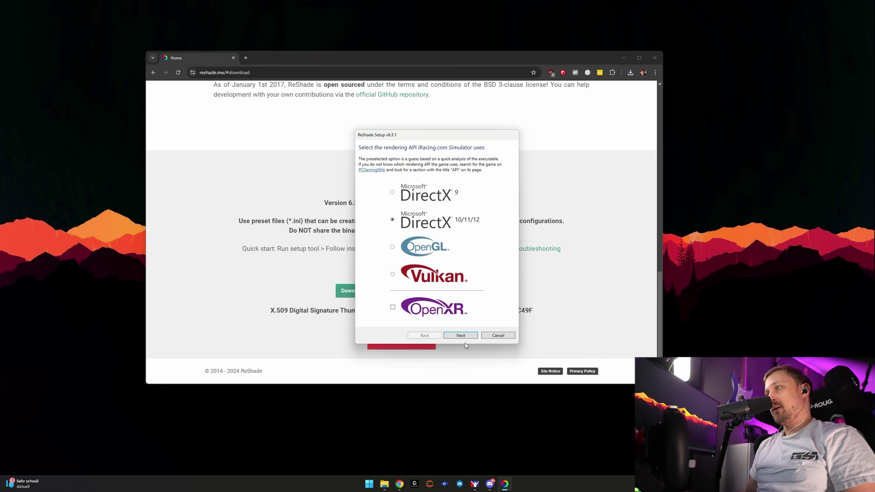
{"action": "left_click", "coordinate": [463, 336]}
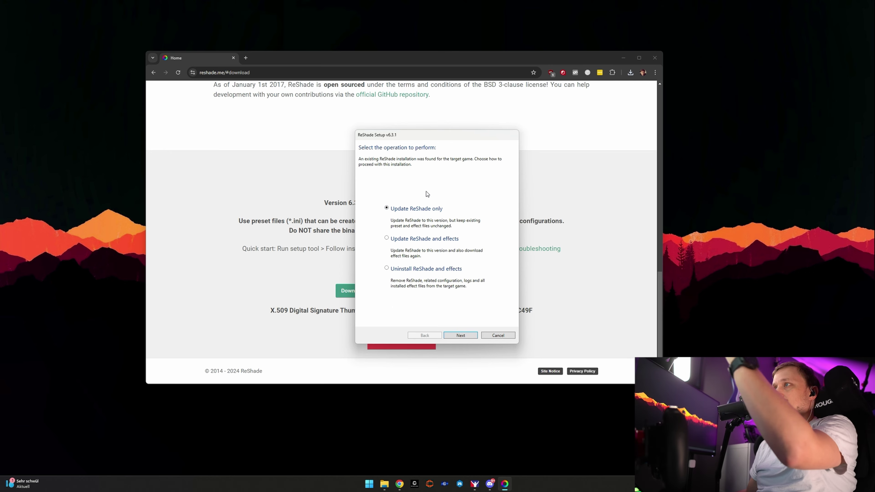
{"action": "left_click", "coordinate": [464, 336]}
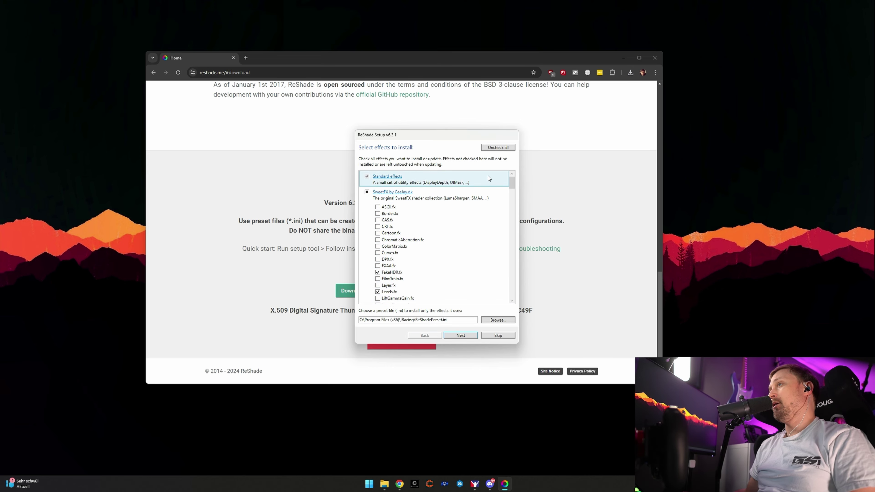
{"action": "scroll", "coordinate": [512, 190], "scroll_direction": "down", "scroll_amount": 5}
{"action": "scroll", "coordinate": [512, 190], "scroll_direction": "down", "scroll_amount": 1}
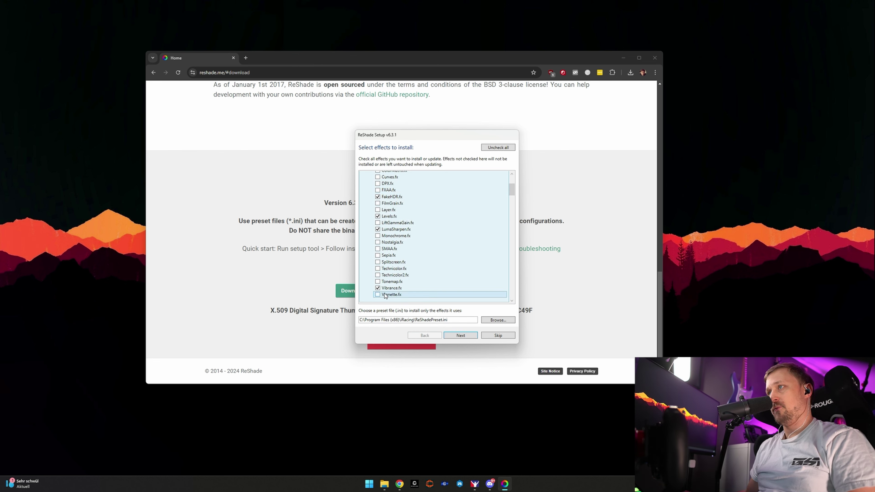
{"action": "scroll", "coordinate": [512, 191], "scroll_direction": "up", "scroll_amount": 5}
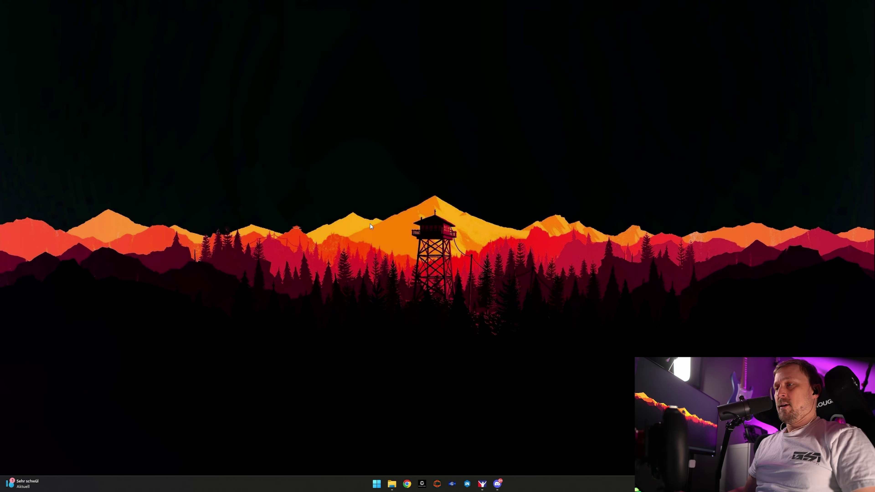
Open core.ini from the Documents\iRacing folder in Notepad.
{"action": "mouse_move", "coordinate": [392, 484]}
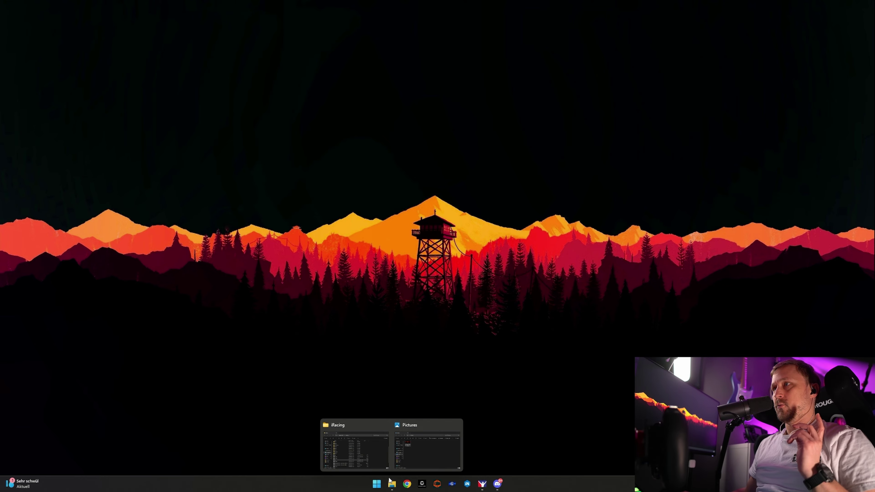
{"action": "left_click", "coordinate": [457, 425]}
{"action": "left_click", "coordinate": [383, 454]}
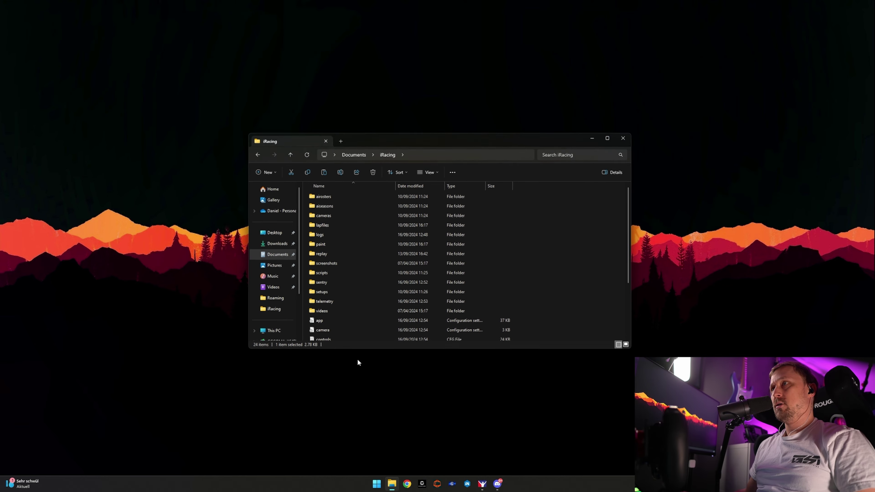
{"action": "left_click", "coordinate": [277, 253]}
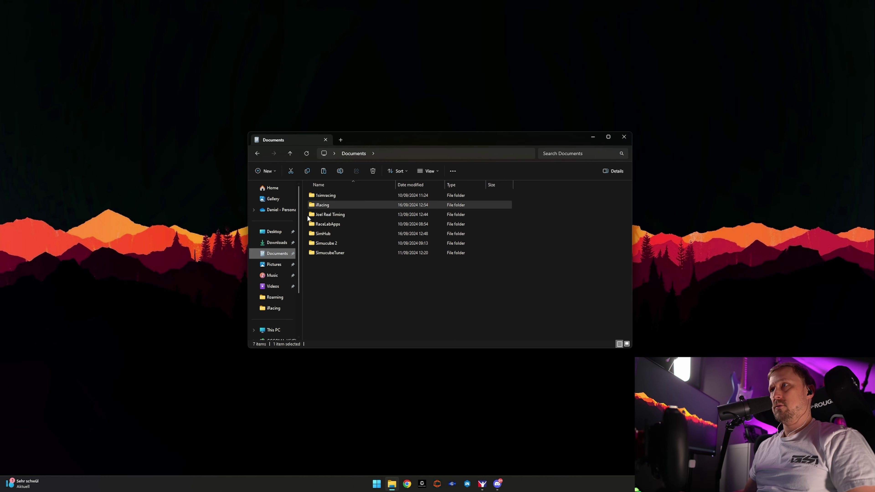
{"action": "double_click", "coordinate": [320, 204]}
{"action": "scroll", "coordinate": [355, 241], "scroll_direction": "down", "scroll_amount": 2}
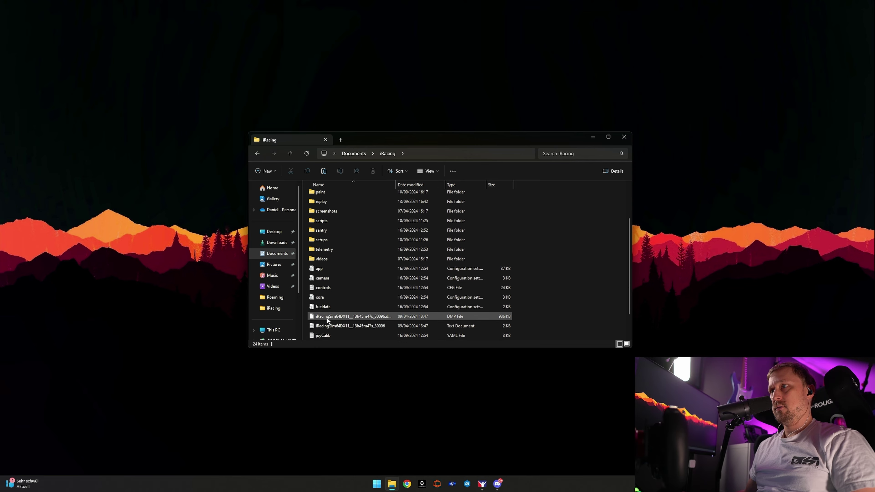
{"action": "double_click", "coordinate": [324, 298]}
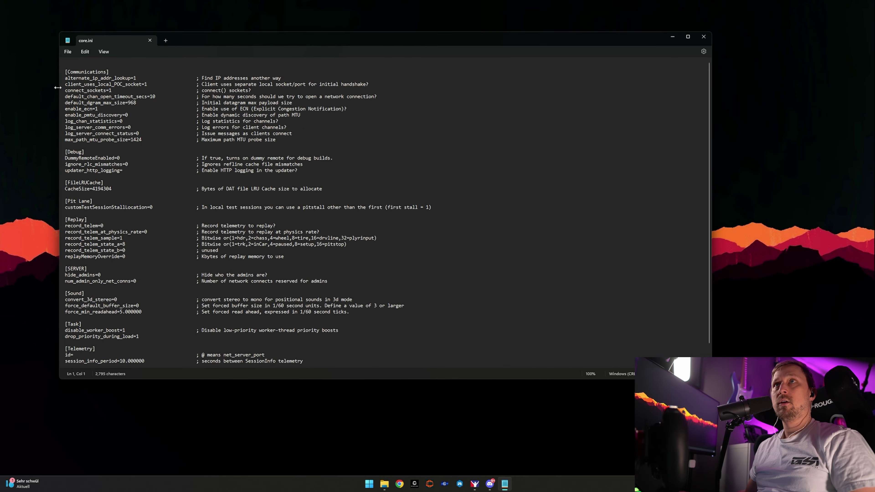
Confirm connect_sockets=1 in core.ini, save the file, and close Notepad.
{"action": "left_click_drag", "start_coordinate": [67, 88], "coordinate": [111, 90]}
{"action": "left_click", "coordinate": [113, 92]}
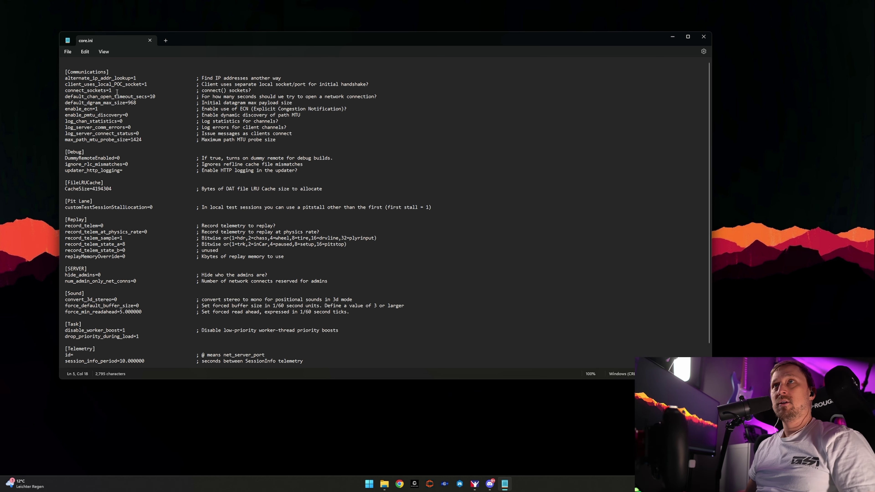
{"action": "scroll", "coordinate": [117, 91], "scroll_direction": "up", "scroll_amount": 6, "text": "ctrl"}
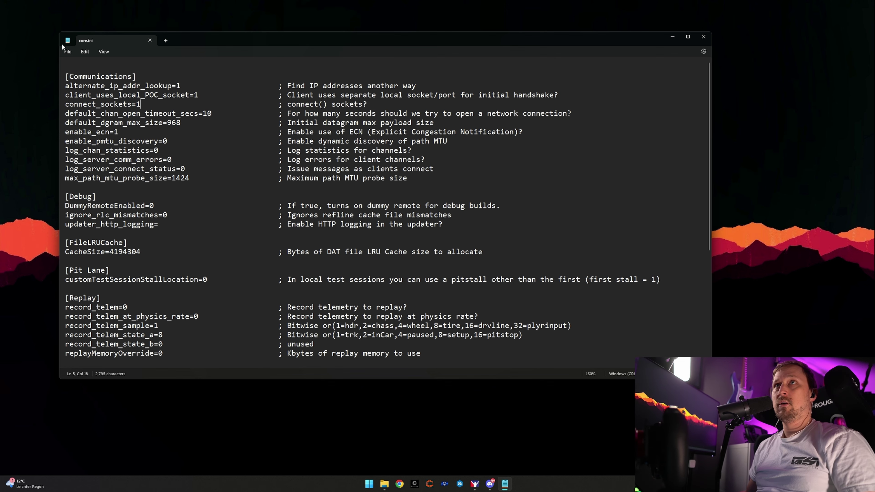
{"action": "left_click", "coordinate": [68, 51]}
{"action": "left_click", "coordinate": [88, 110]}
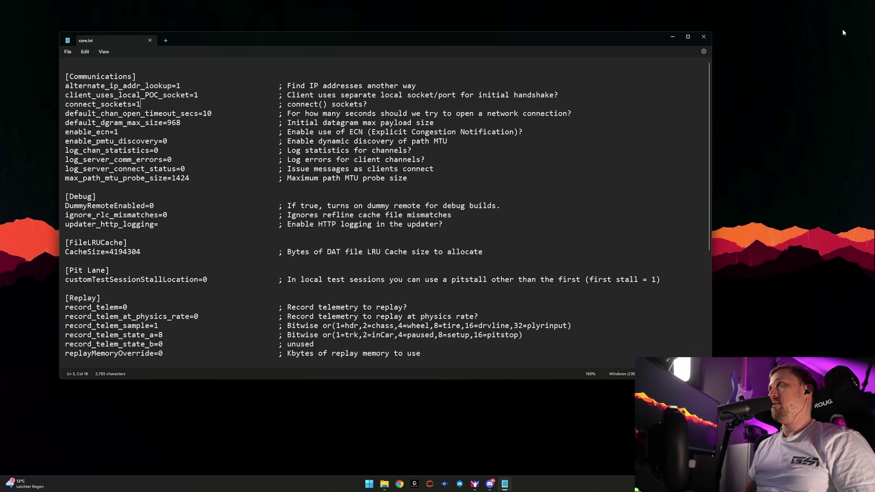
{"action": "left_click", "coordinate": [703, 36]}
{"action": "key", "text": "super"}
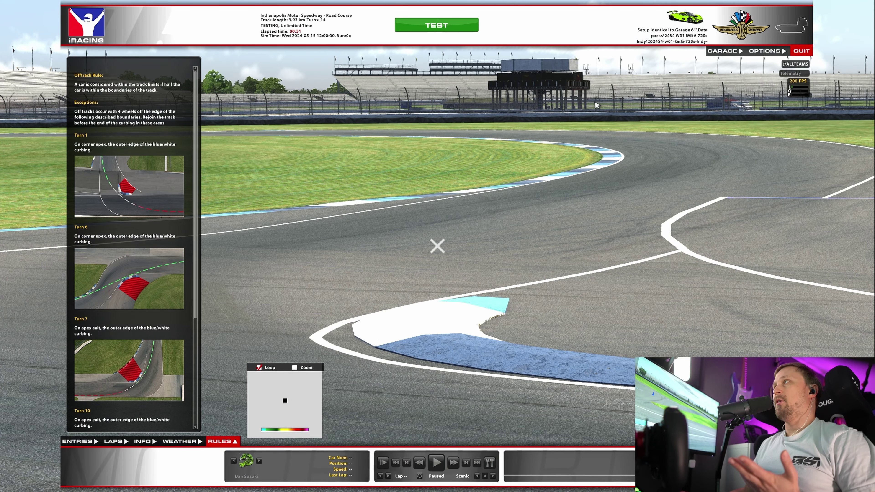
Open iRacing's Graphic options, keeping 7680x1440 resolution and Res Scaling at None.
{"action": "left_click", "coordinate": [765, 51]}
{"action": "left_click", "coordinate": [424, 344]}
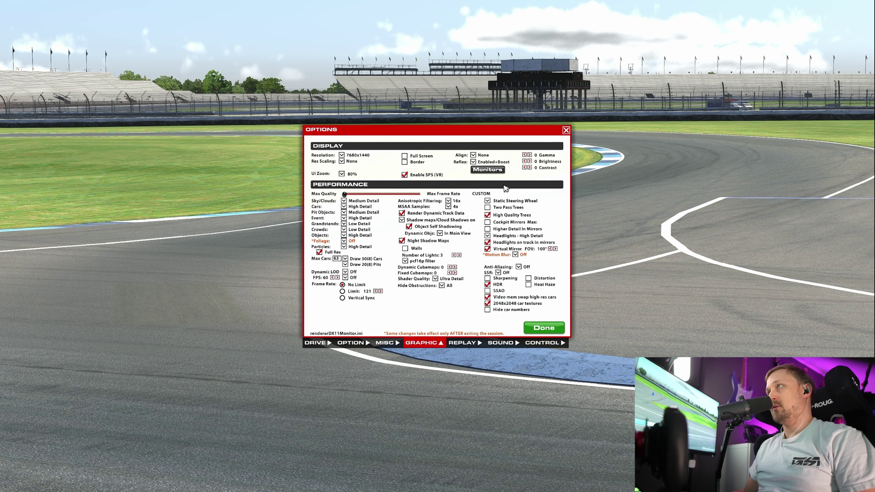
{"action": "mouse_move", "coordinate": [368, 156]}
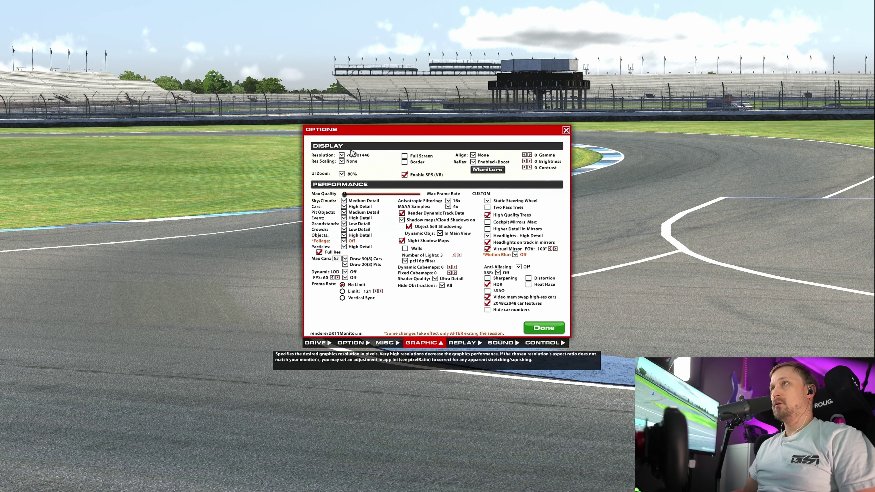
{"action": "left_click", "coordinate": [351, 161]}
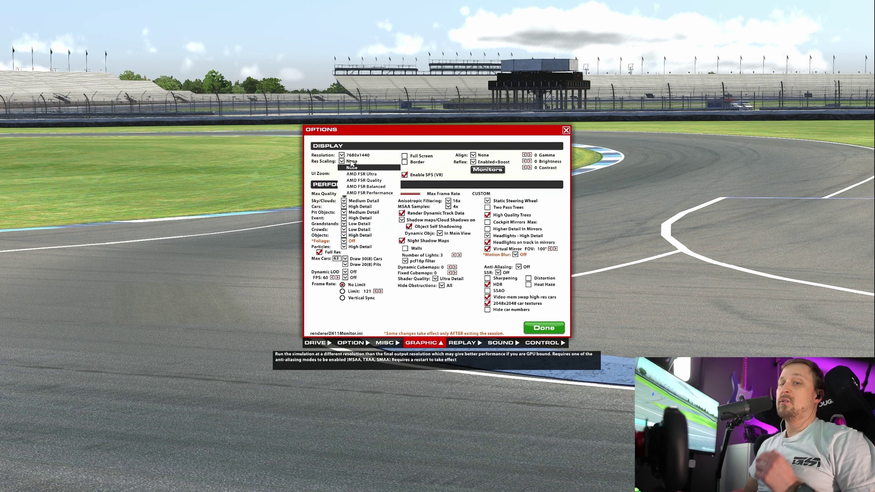
{"action": "left_click", "coordinate": [351, 167]}
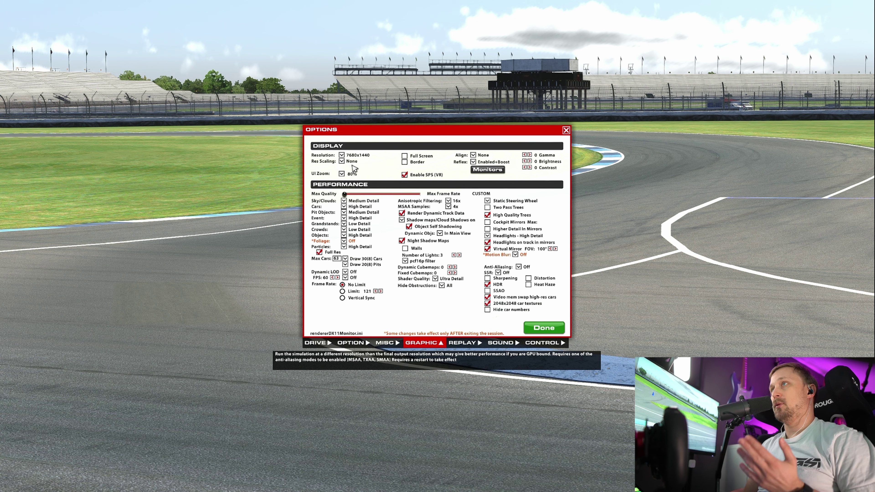
{"action": "mouse_move", "coordinate": [354, 175]}
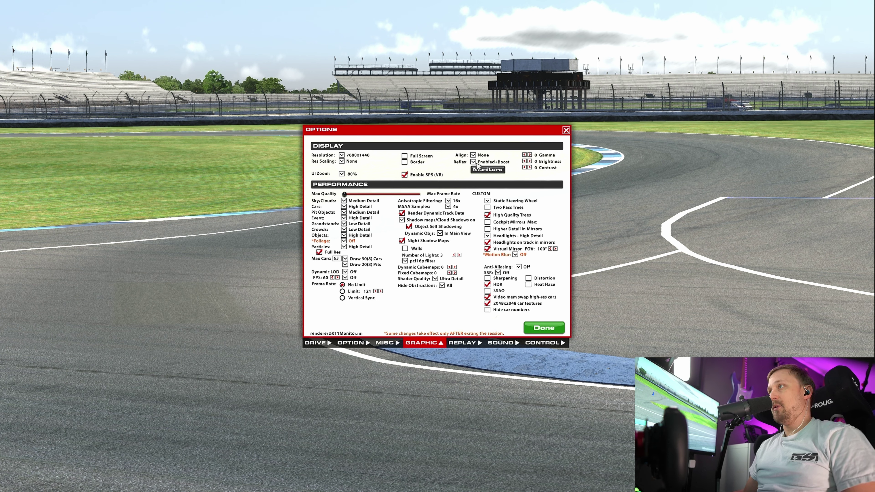
Review the Monitors dialog: 3 Flat Screens, 3-projection rendering and SMP/MVP enabled.
{"action": "left_click", "coordinate": [480, 169]}
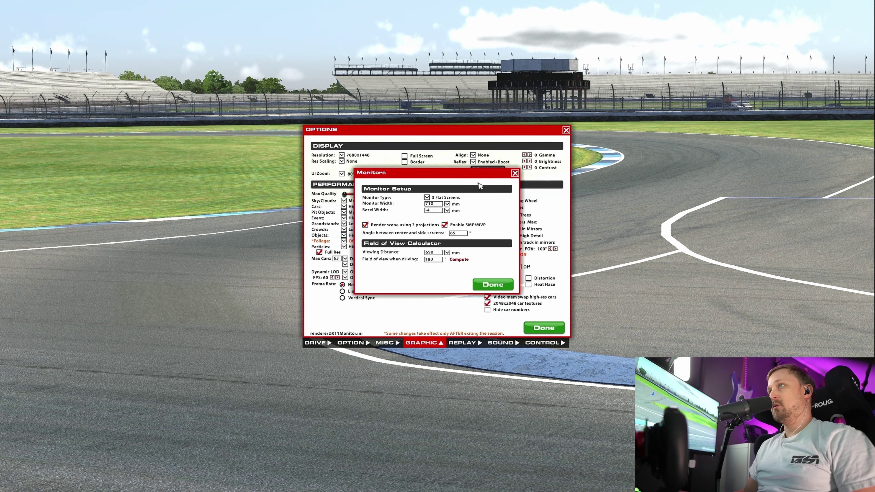
{"action": "mouse_move", "coordinate": [365, 230]}
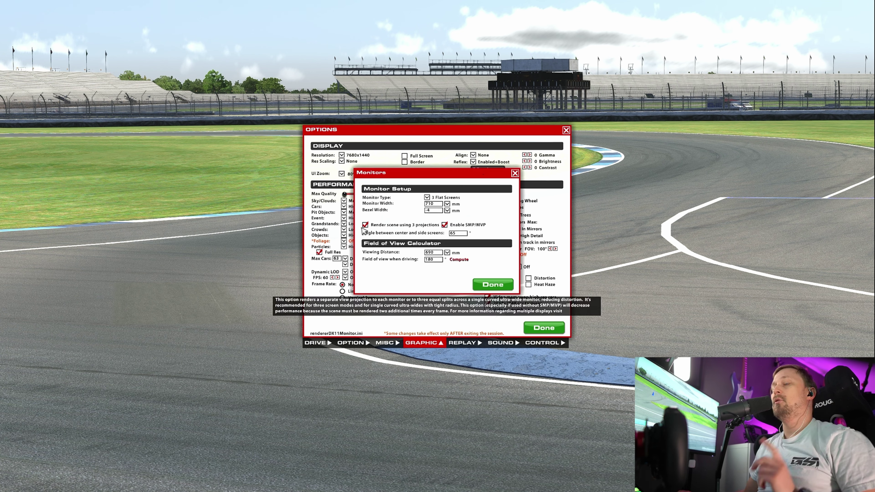
{"action": "mouse_move", "coordinate": [470, 227]}
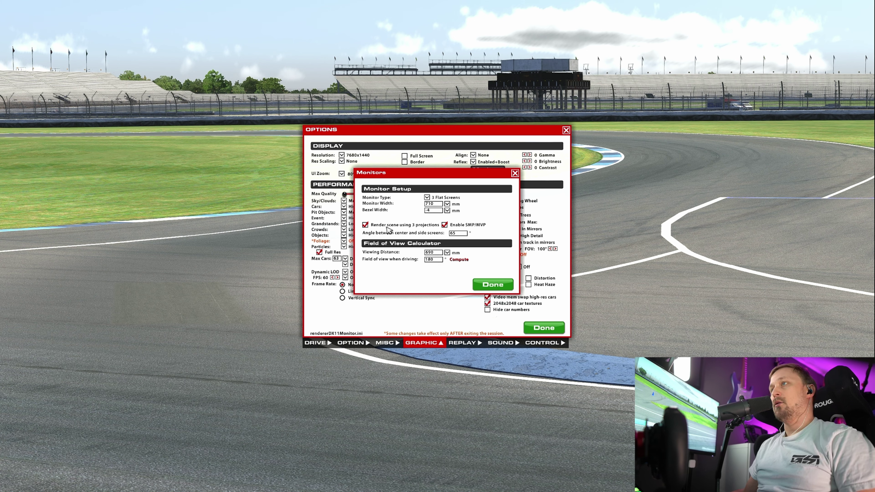
{"action": "mouse_move", "coordinate": [387, 232]}
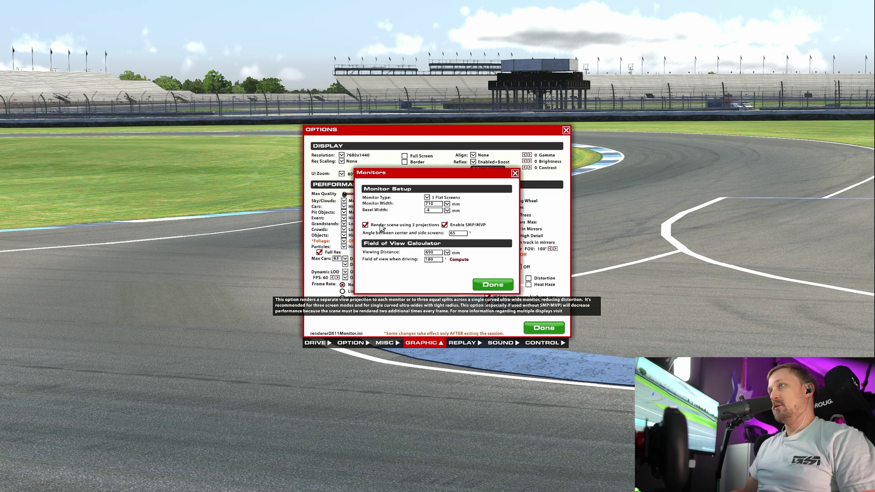
Close the Monitors dialog and set Grandstands to Low Detail.
{"action": "left_click", "coordinate": [492, 287]}
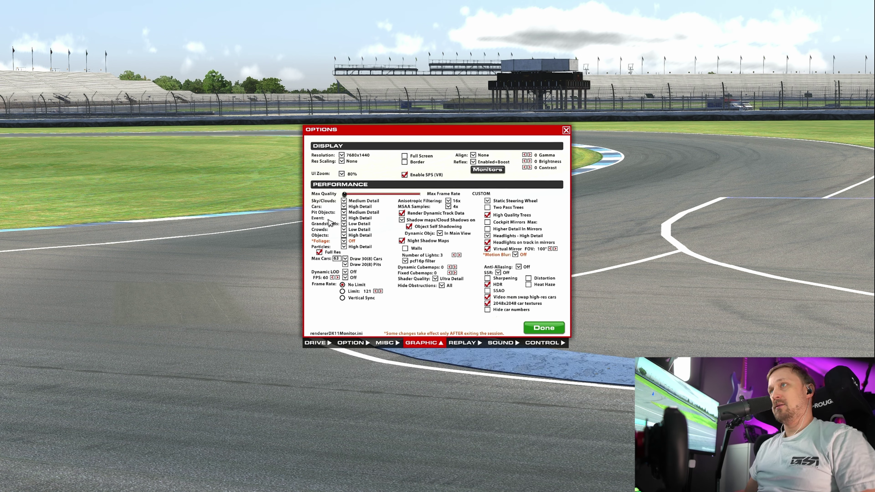
{"action": "left_click", "coordinate": [364, 224]}
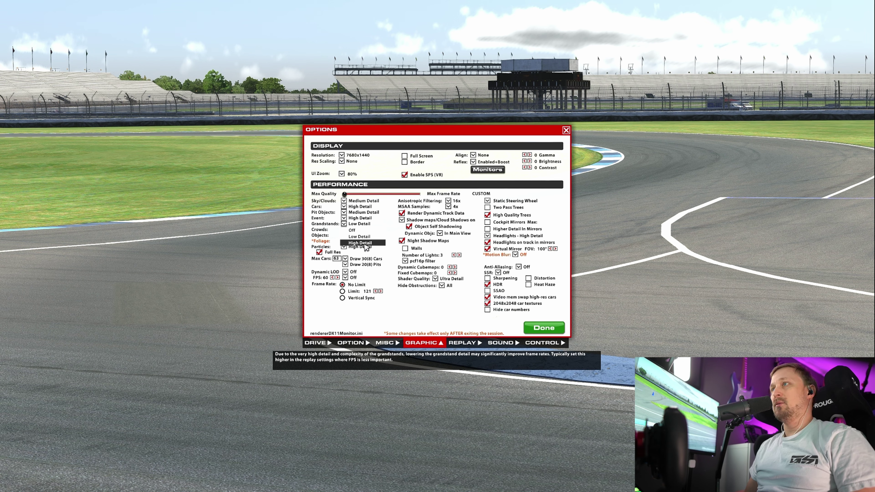
{"action": "left_click", "coordinate": [364, 238]}
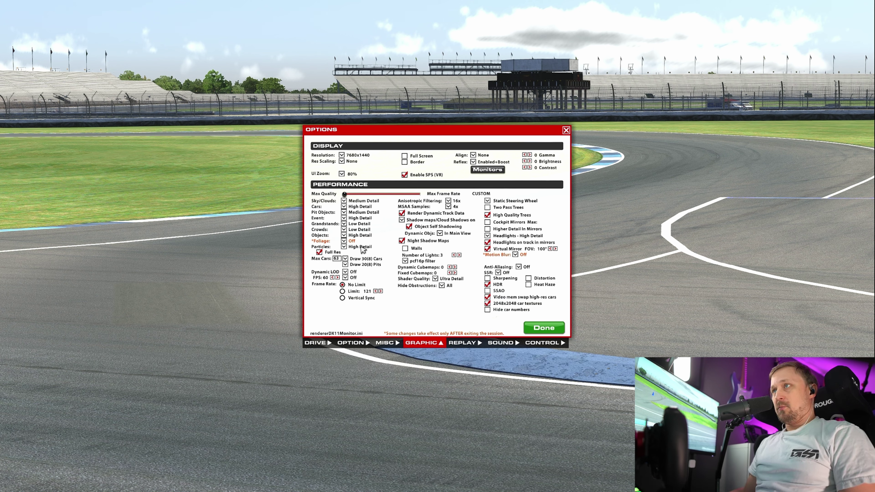
Leave Foliage set to Off in the graphics options.
{"action": "left_click", "coordinate": [346, 242]}
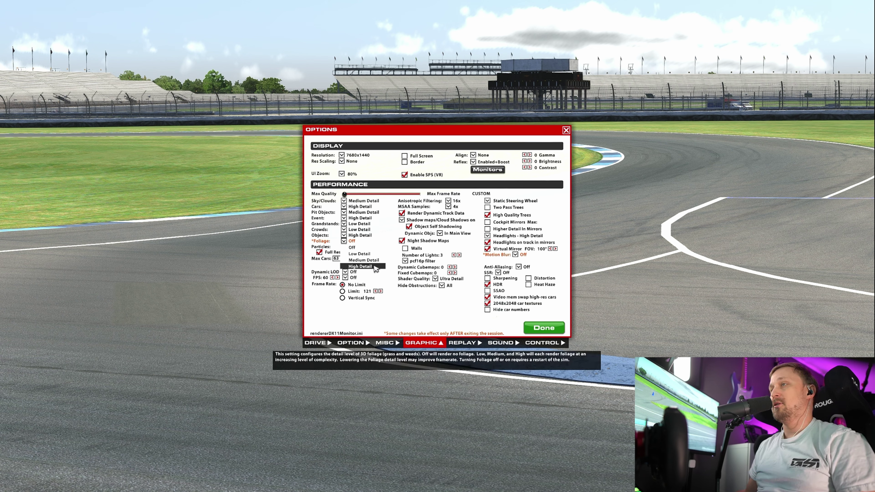
{"action": "left_click", "coordinate": [359, 248]}
{"action": "mouse_move", "coordinate": [358, 244]}
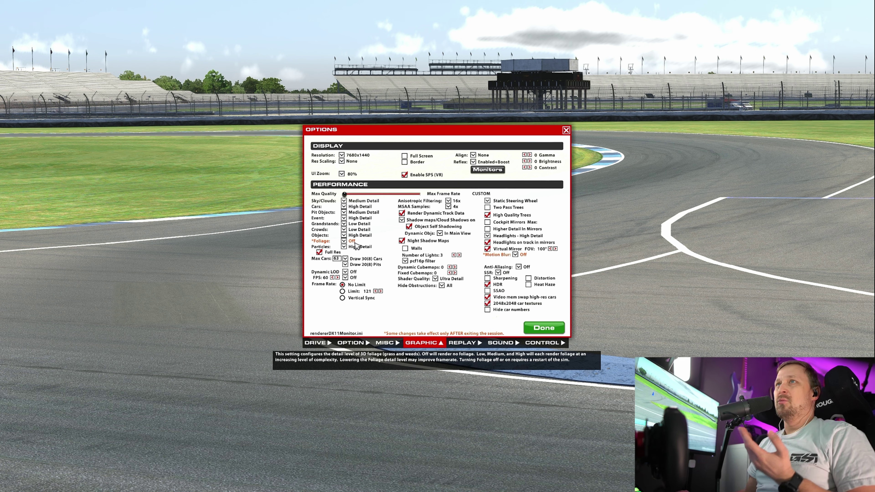
{"action": "left_click", "coordinate": [344, 240]}
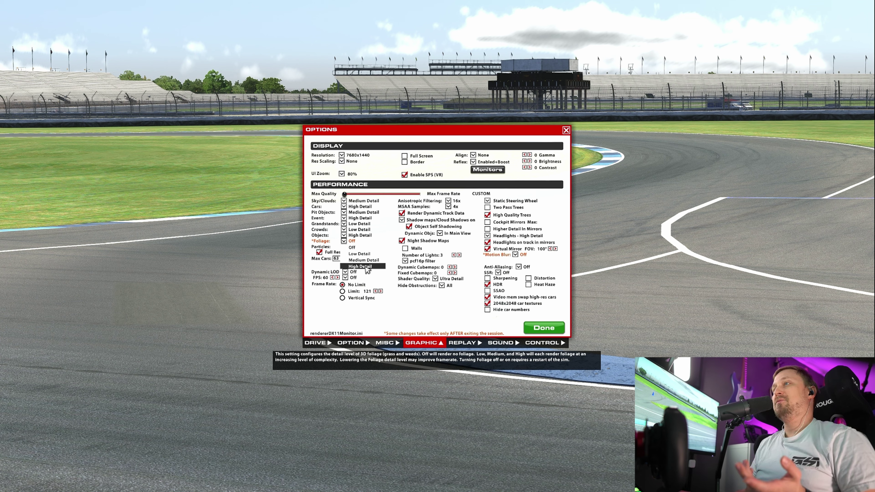
{"action": "left_click", "coordinate": [368, 247]}
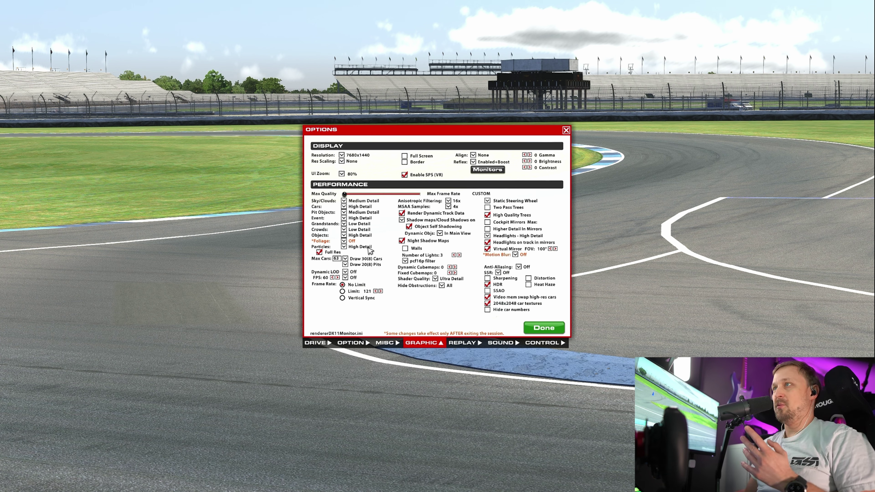
{"action": "mouse_move", "coordinate": [355, 241]}
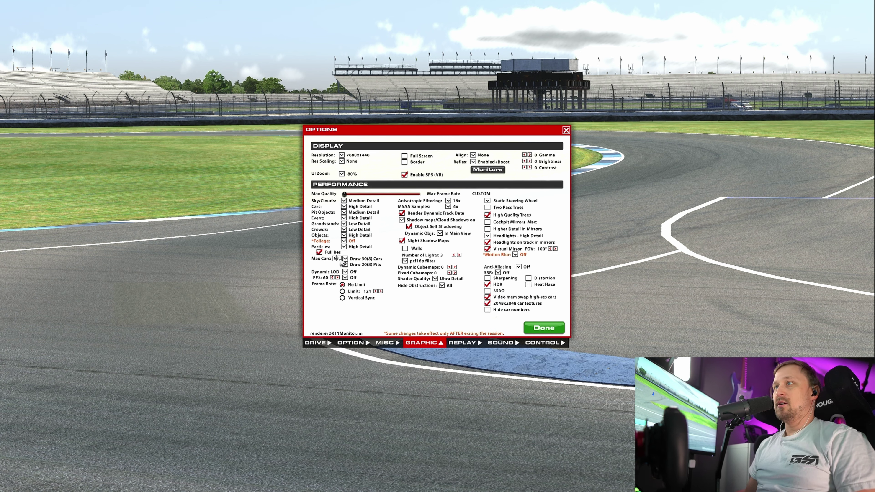
{"action": "mouse_move", "coordinate": [330, 268]}
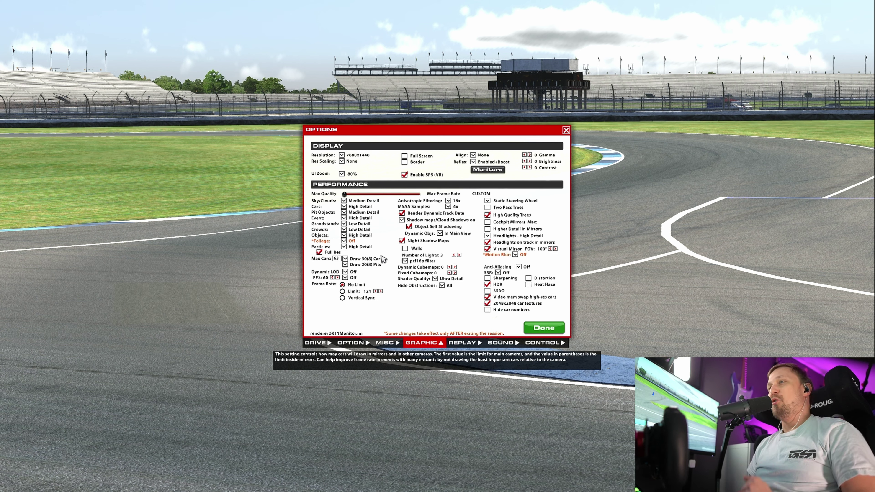
{"action": "left_click", "coordinate": [371, 261]}
{"action": "left_click", "coordinate": [369, 260]}
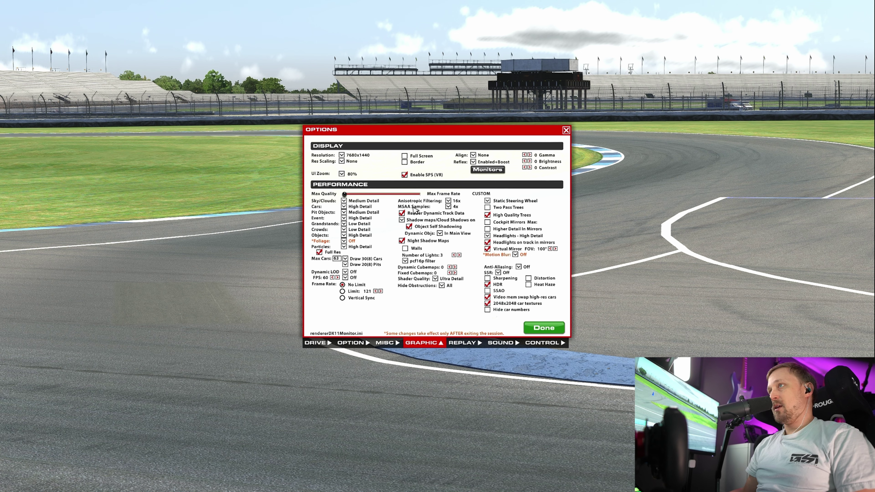
Set MSAA Samples to 8x in the Graphic options.
{"action": "left_click", "coordinate": [454, 206]}
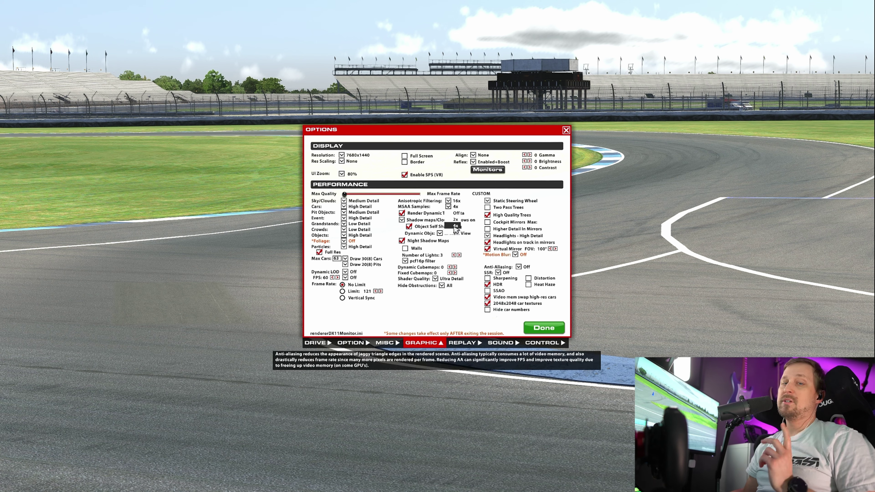
{"action": "left_click", "coordinate": [456, 233]}
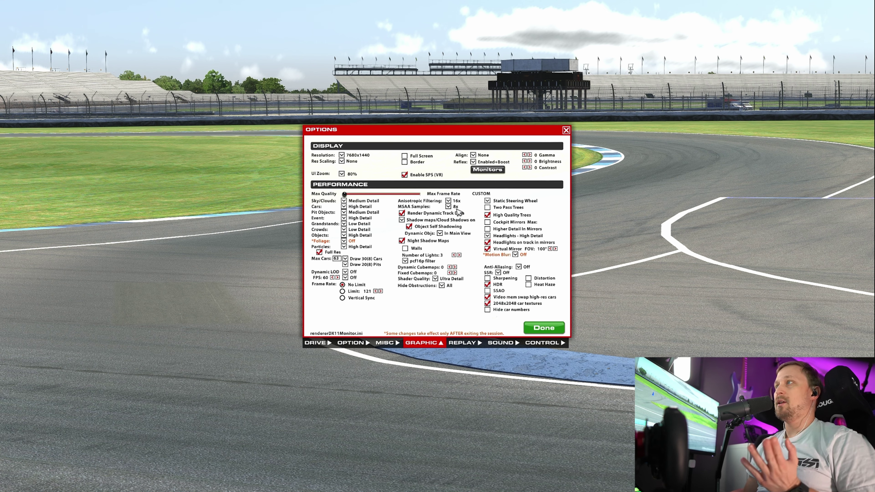
{"action": "left_click", "coordinate": [453, 207]}
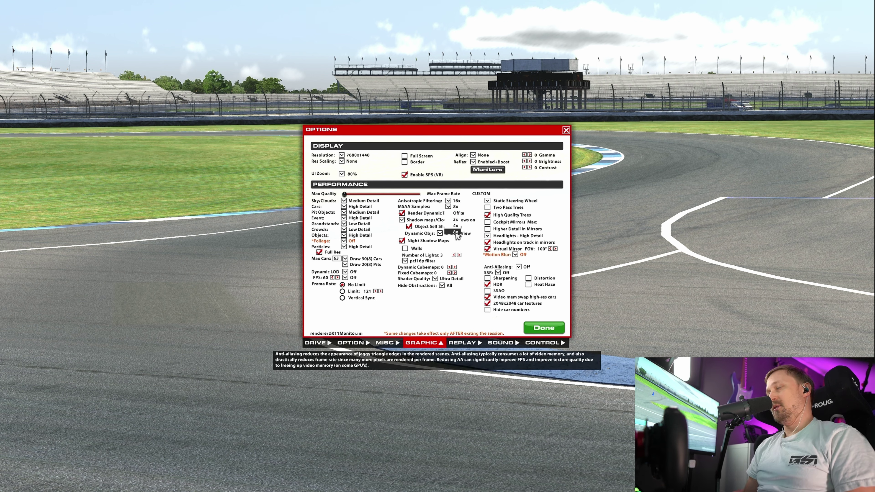
{"action": "left_click", "coordinate": [457, 233]}
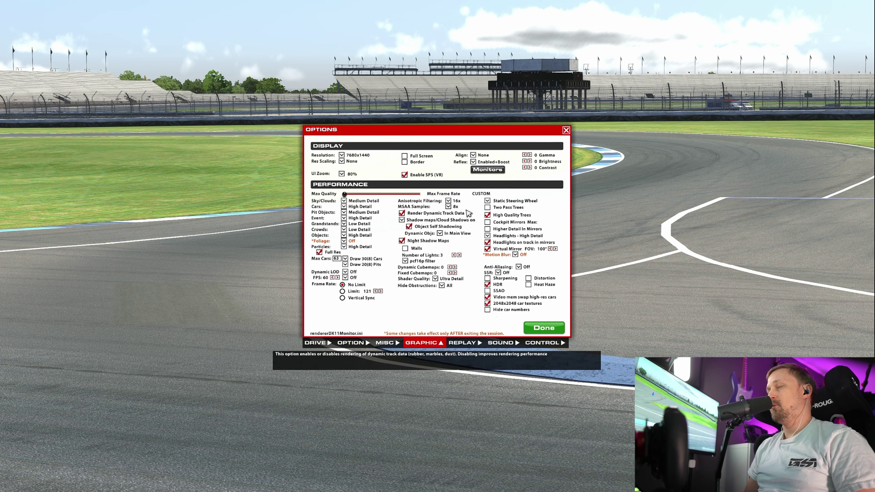
Try cloud shadow maps off, then set shadow maps and cloud shadows back on.
{"action": "left_click", "coordinate": [429, 222]}
{"action": "left_click", "coordinate": [431, 226]}
{"action": "left_click", "coordinate": [431, 224]}
{"action": "left_click", "coordinate": [431, 226]}
{"action": "left_click", "coordinate": [432, 223]}
{"action": "left_click", "coordinate": [433, 233]}
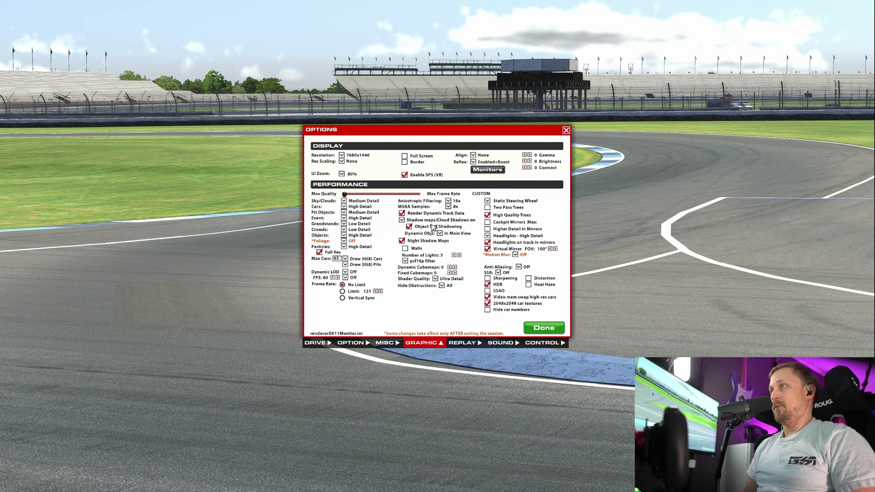
Keep the shadow map filter at pcf16p.
{"action": "mouse_move", "coordinate": [426, 242]}
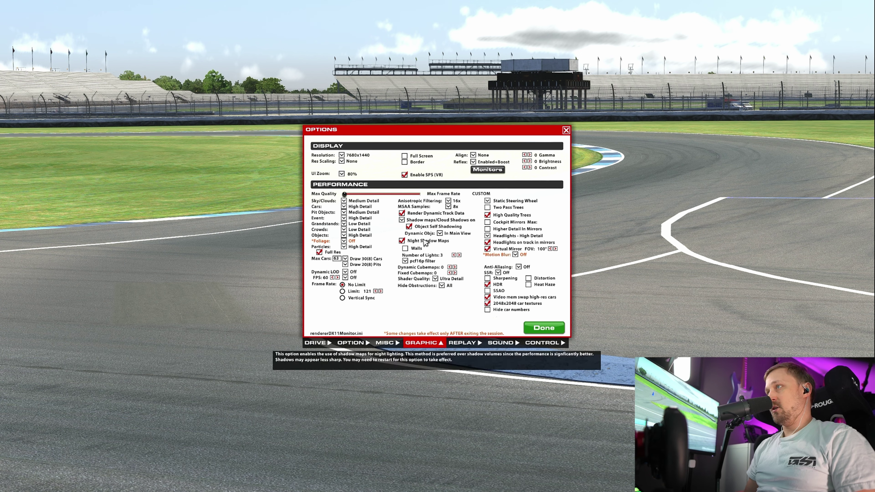
{"action": "left_click", "coordinate": [424, 265]}
{"action": "left_click", "coordinate": [424, 264]}
{"action": "left_click", "coordinate": [424, 265]}
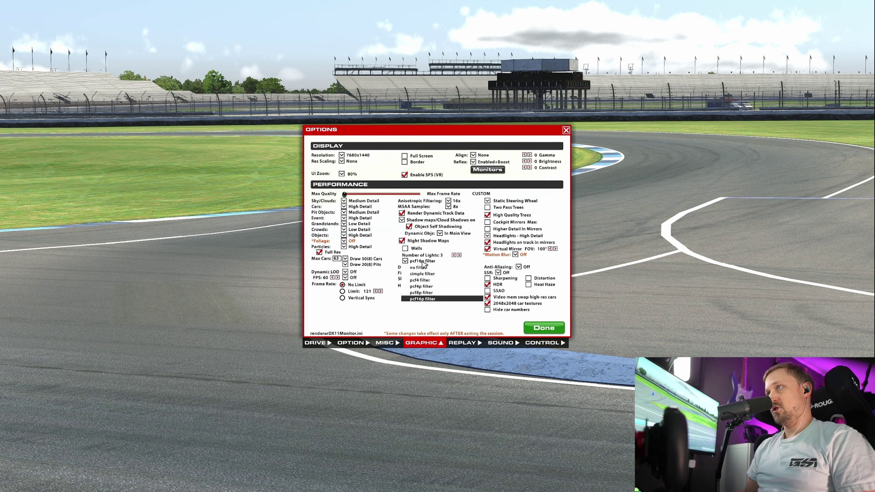
{"action": "left_click", "coordinate": [424, 264]}
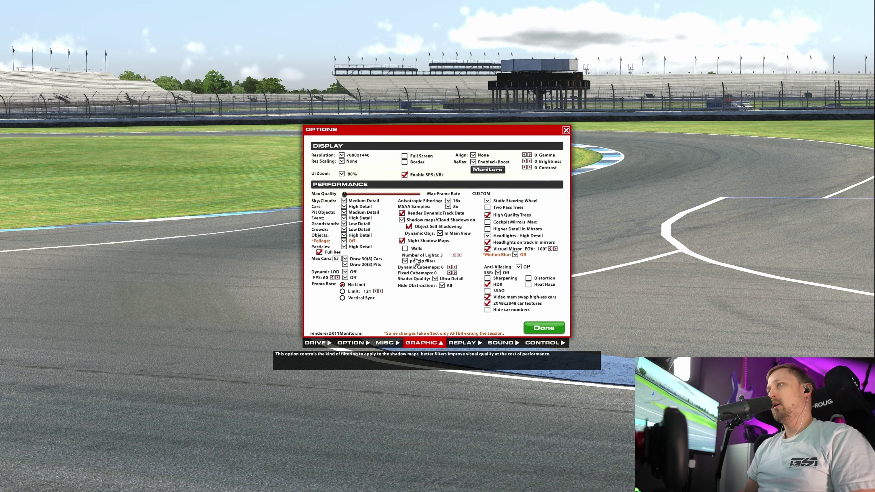
{"action": "mouse_move", "coordinate": [445, 275]}
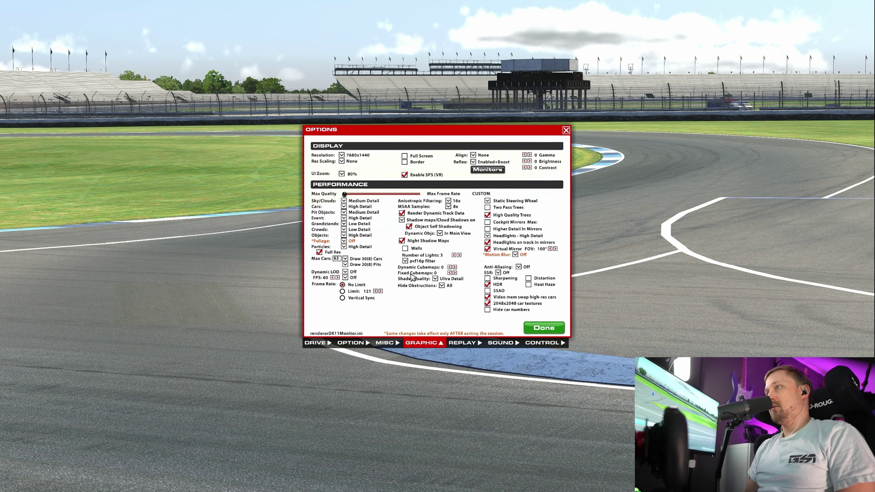
{"action": "mouse_move", "coordinate": [507, 208]}
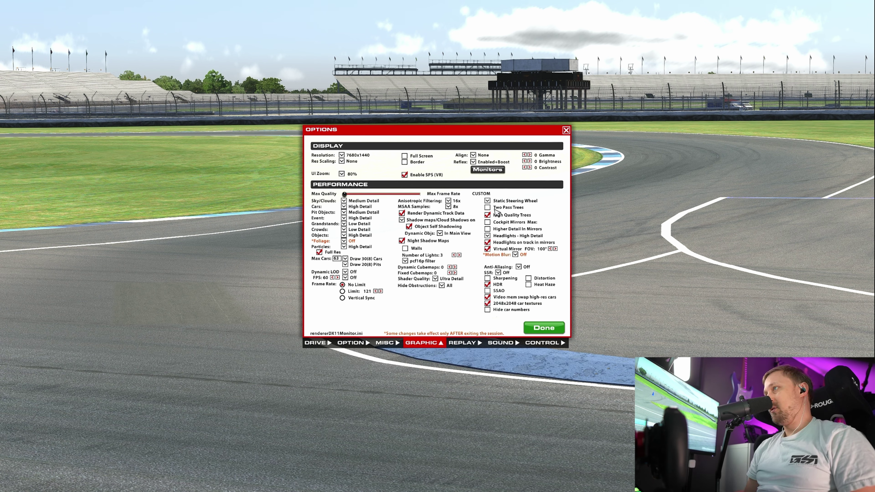
Choose High - Always in the SSR dropdown.
{"action": "mouse_move", "coordinate": [525, 256]}
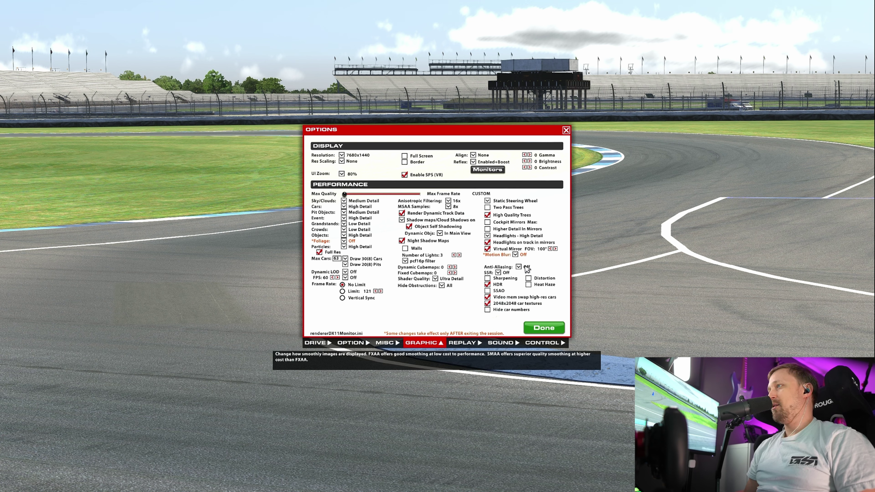
{"action": "left_click", "coordinate": [505, 274]}
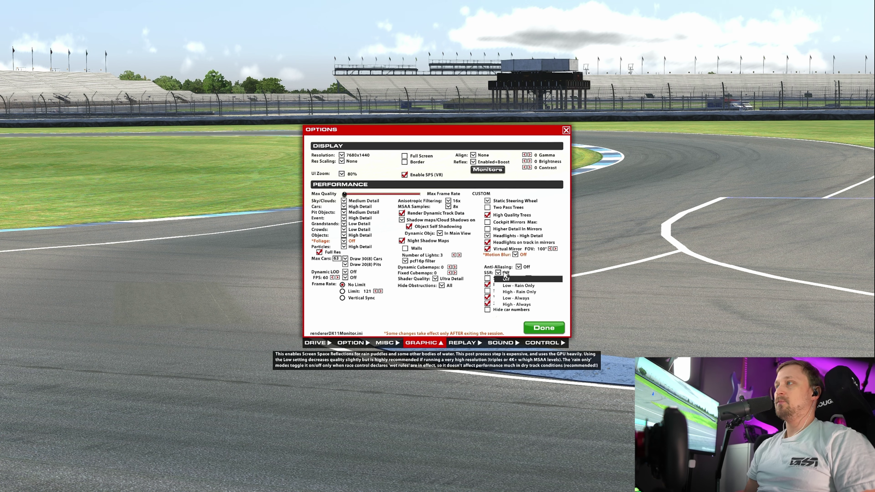
{"action": "left_click", "coordinate": [516, 305]}
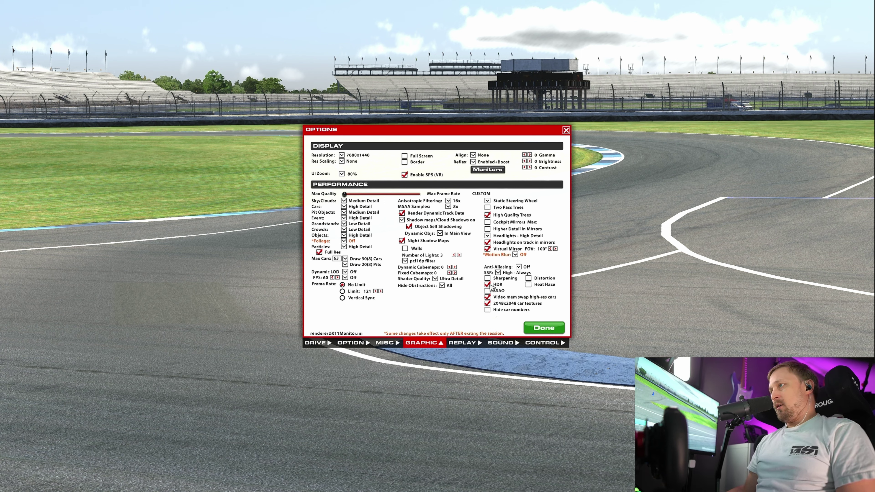
{"action": "mouse_move", "coordinate": [493, 286]}
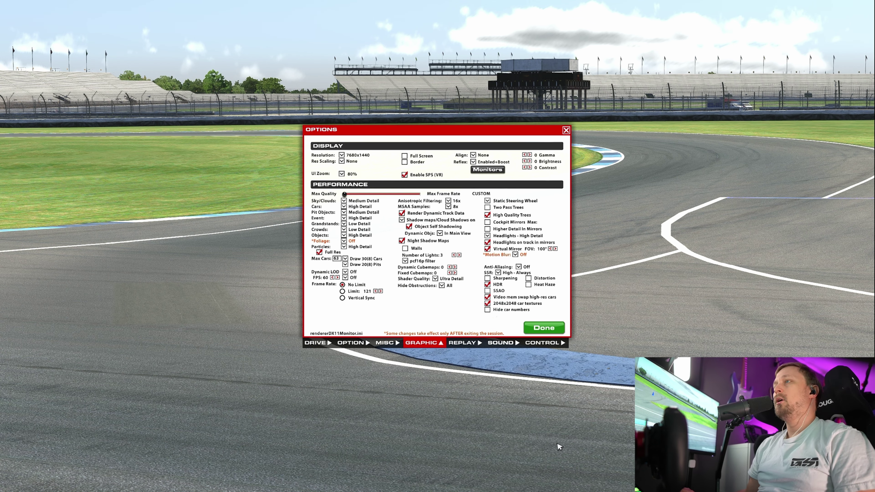
Close Options with Done and bring up the ReShade overlay with the Home key.
{"action": "left_click", "coordinate": [545, 328]}
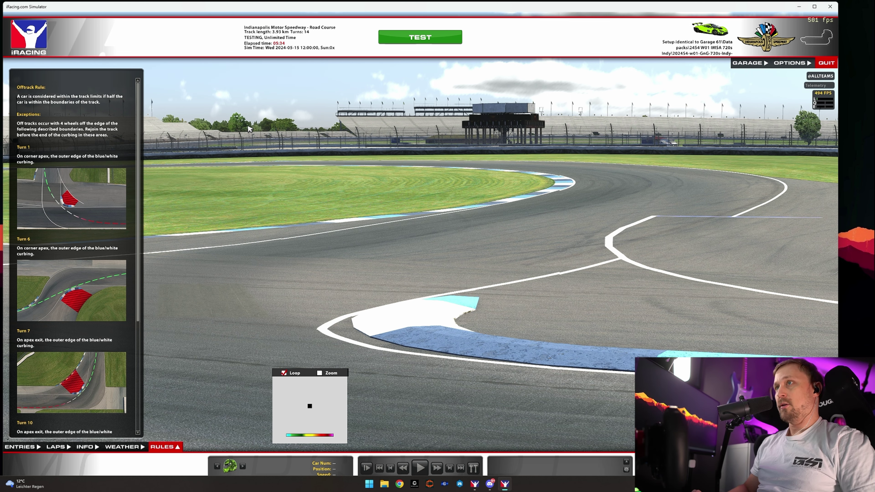
{"action": "key", "text": "Home"}
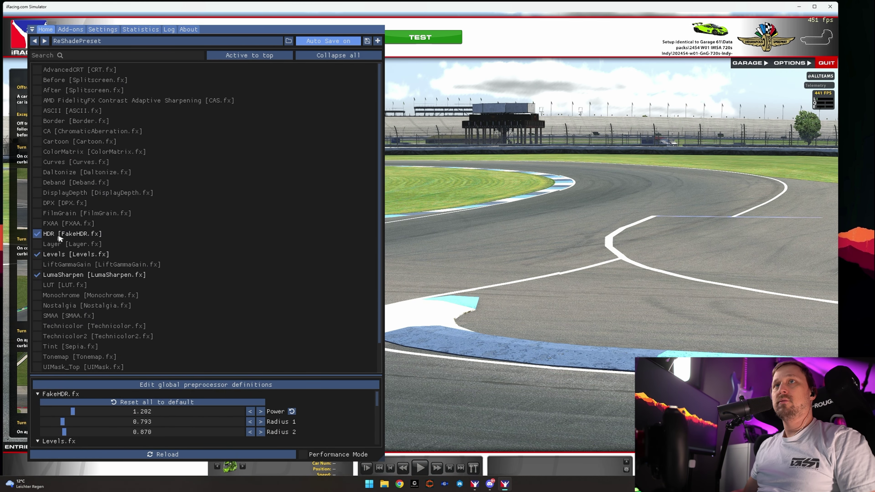
Enable Vibrance, then toggle HDR off and on repeatedly to compare, leaving it on.
{"action": "scroll", "coordinate": [86, 266], "scroll_direction": "down", "scroll_amount": 1}
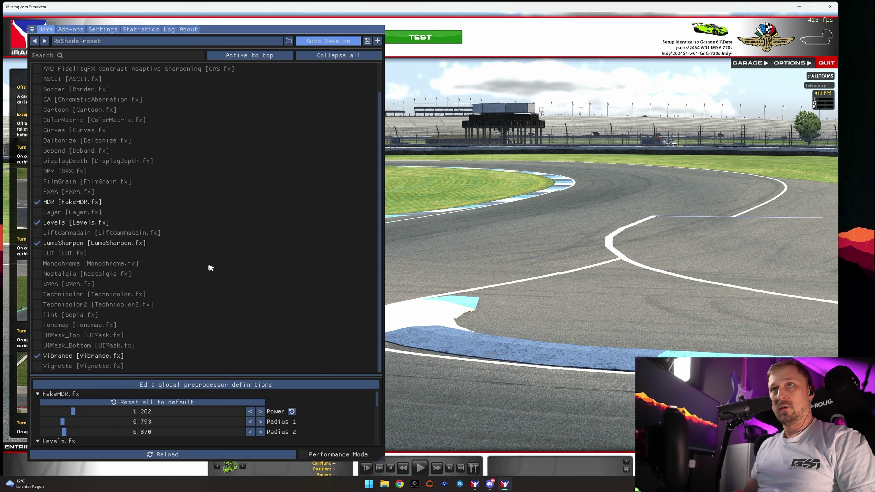
{"action": "left_click", "coordinate": [67, 358]}
{"action": "left_click", "coordinate": [37, 202]}
{"action": "left_click", "coordinate": [37, 202]}
{"action": "left_click", "coordinate": [37, 202]}
{"action": "left_click", "coordinate": [37, 202]}
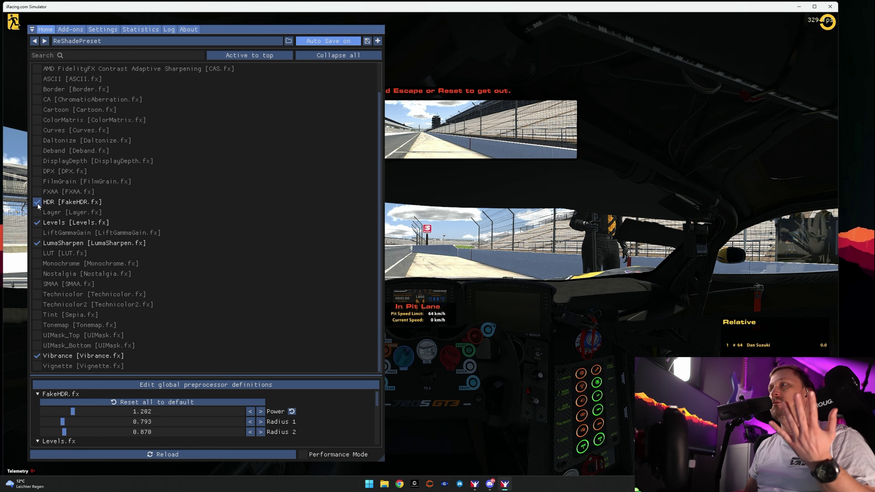
{"action": "left_click", "coordinate": [37, 203]}
{"action": "left_click", "coordinate": [38, 203]}
{"action": "left_click", "coordinate": [94, 201]}
{"action": "left_click", "coordinate": [93, 202]}
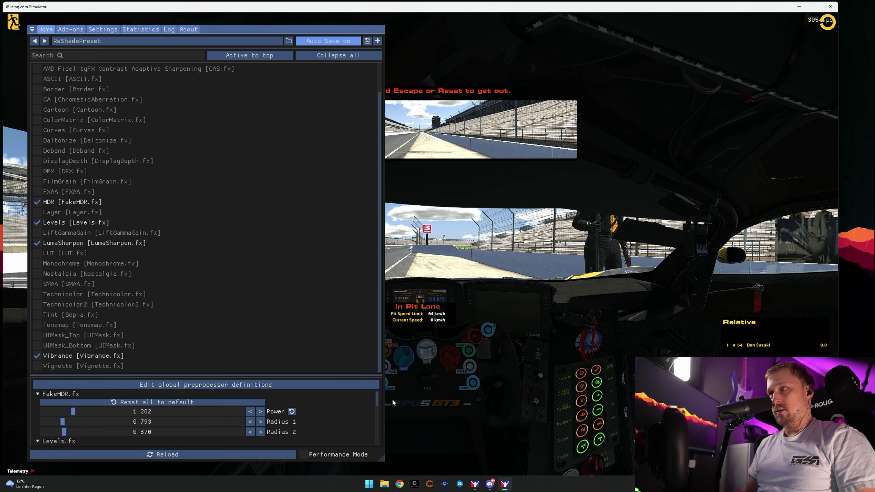
Enlarge the effect settings area and compare Levels off versus on, leaving it on.
{"action": "left_click_drag", "start_coordinate": [324, 376], "coordinate": [345, 286]}
{"action": "mouse_move", "coordinate": [375, 327]}
{"action": "left_mouse_down"}
{"action": "mouse_move", "coordinate": [378, 375]}
{"action": "mouse_move", "coordinate": [378, 336]}
{"action": "left_mouse_up"}
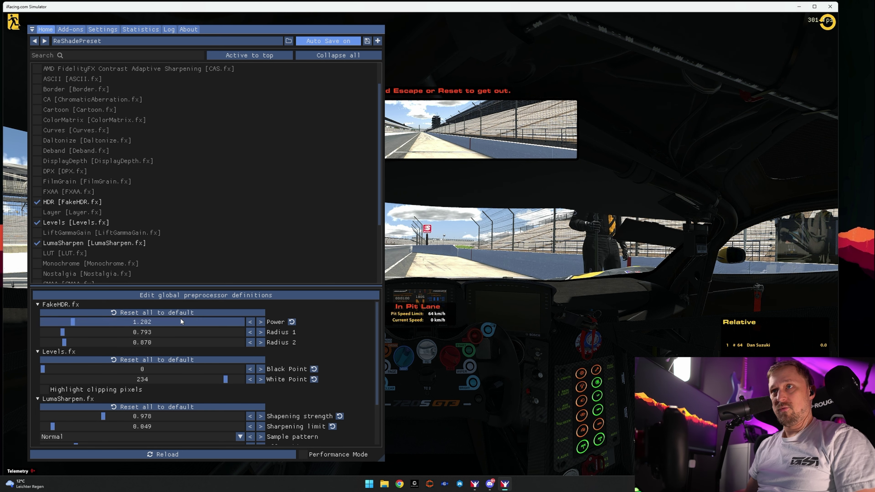
{"action": "left_click", "coordinate": [50, 223]}
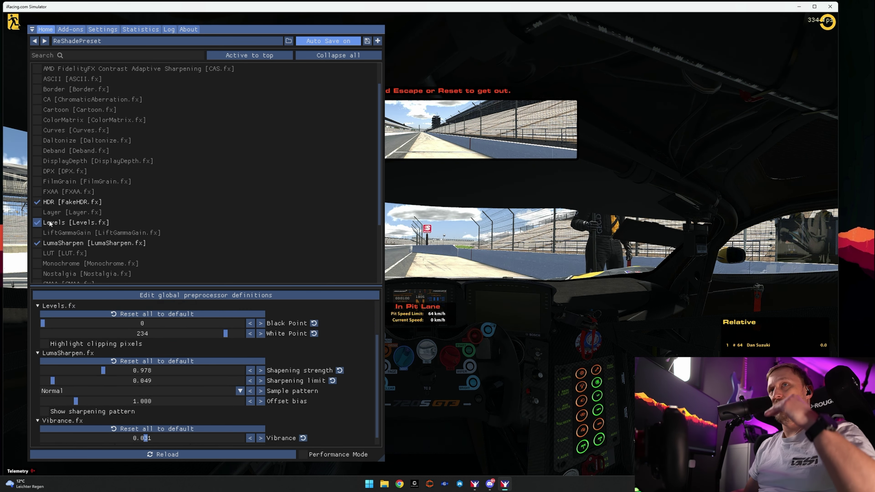
{"action": "left_click", "coordinate": [50, 224]}
{"action": "left_click", "coordinate": [52, 223]}
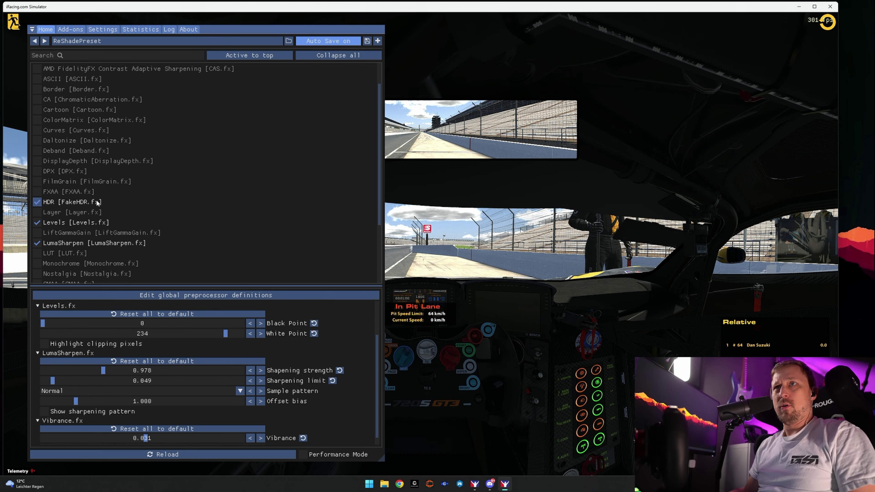
{"action": "left_click", "coordinate": [68, 223]}
{"action": "left_click", "coordinate": [71, 226]}
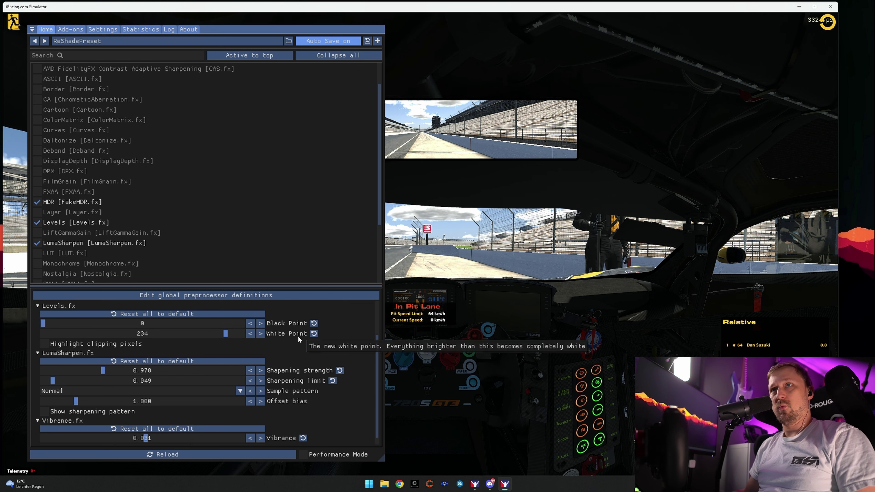
Compare LumaSharpen by toggling it off and on repeatedly, leaving it on.
{"action": "left_click", "coordinate": [37, 243]}
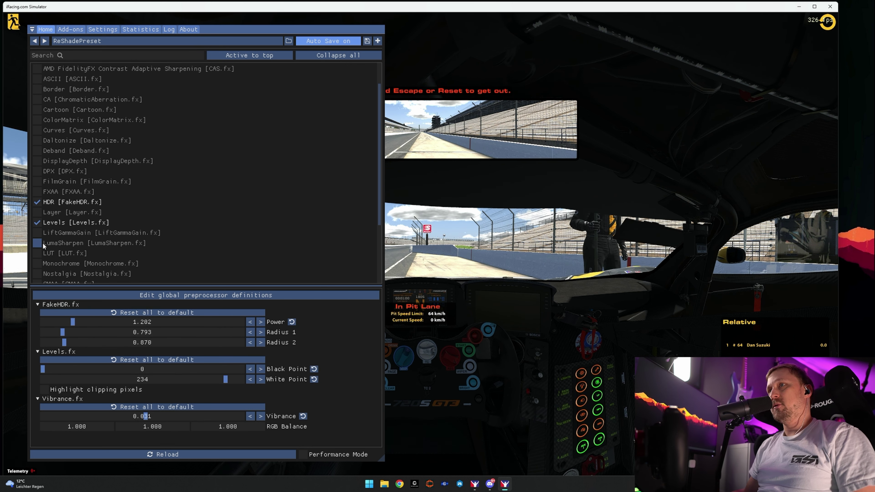
{"action": "left_click", "coordinate": [47, 243]}
{"action": "left_click", "coordinate": [41, 245]}
{"action": "left_click", "coordinate": [40, 244]}
{"action": "left_click", "coordinate": [41, 245]}
{"action": "left_click", "coordinate": [40, 245]}
{"action": "left_click", "coordinate": [40, 245]}
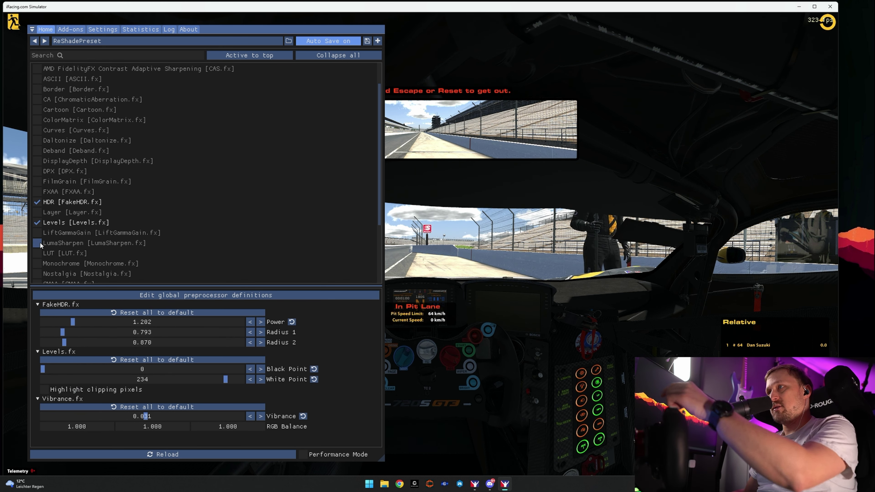
{"action": "left_click", "coordinate": [40, 244]}
{"action": "left_click", "coordinate": [40, 245]}
{"action": "left_click", "coordinate": [41, 245]}
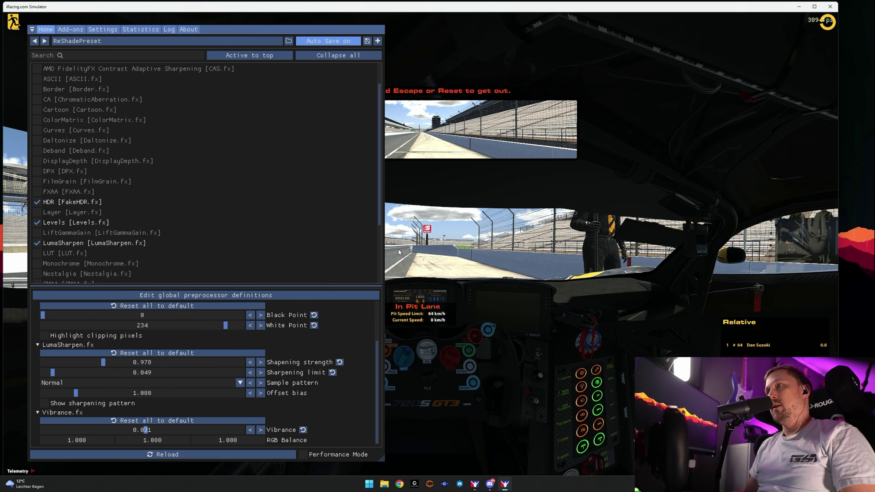
{"action": "left_click", "coordinate": [55, 241]}
{"action": "left_click", "coordinate": [55, 241]}
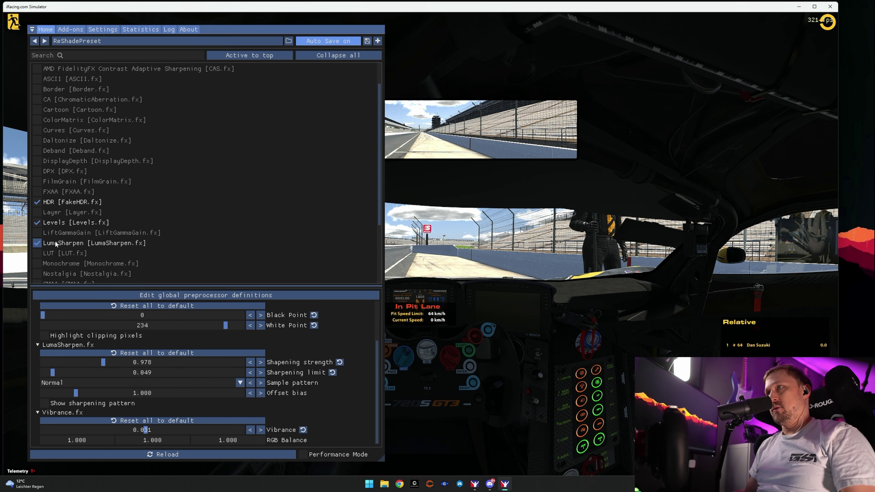
{"action": "left_click", "coordinate": [55, 241]}
{"action": "left_click", "coordinate": [54, 241]}
Toggle Vibrance to compare the look, then go to ReShade's general settings page.
{"action": "scroll", "coordinate": [165, 233], "scroll_direction": "down", "scroll_amount": 3}
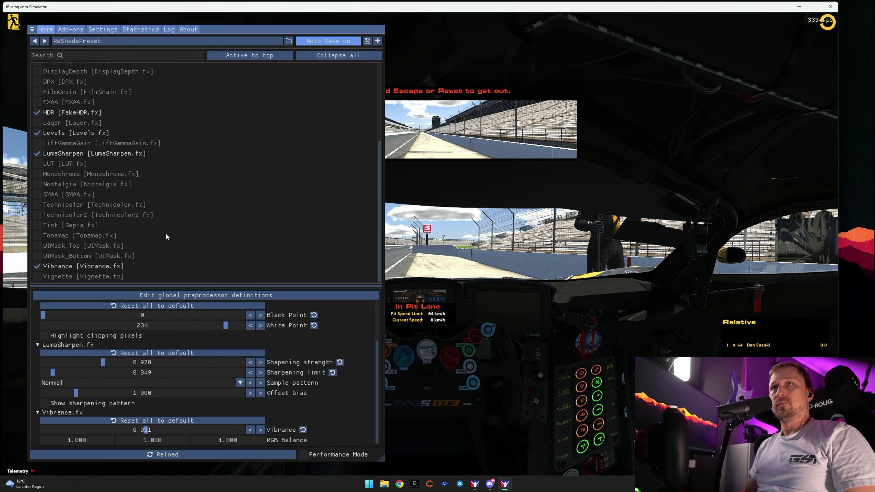
{"action": "left_click", "coordinate": [79, 267]}
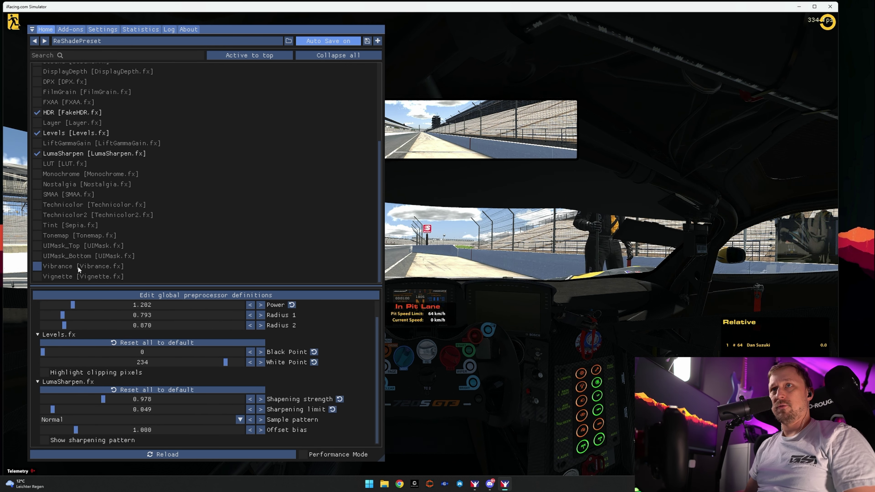
{"action": "left_click", "coordinate": [79, 267]}
{"action": "left_click", "coordinate": [79, 267]}
{"action": "left_click", "coordinate": [79, 267]}
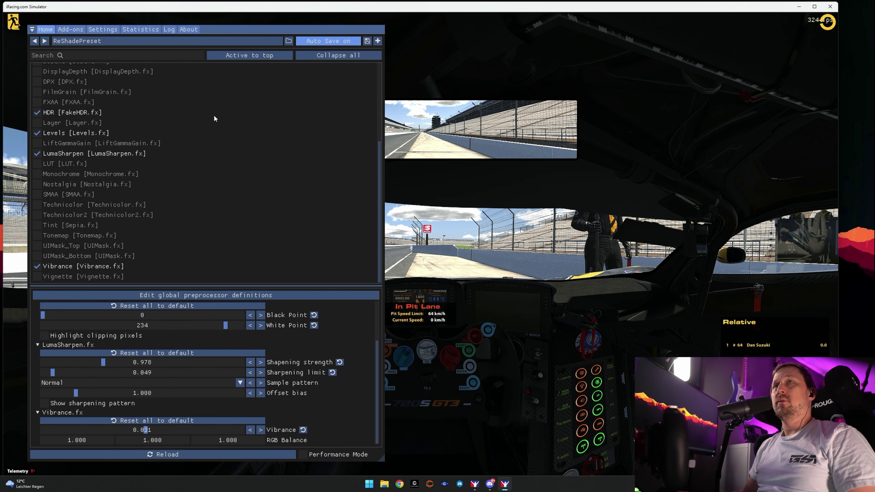
{"action": "left_click", "coordinate": [105, 31]}
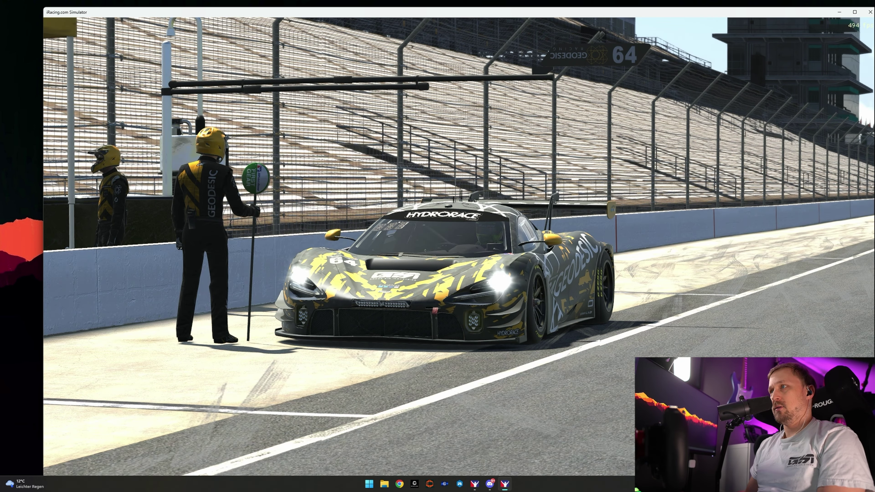
Drag in the view to reposition the chase camera behind car 64 in pit lane.
{"action": "mouse_move", "coordinate": [408, 255]}
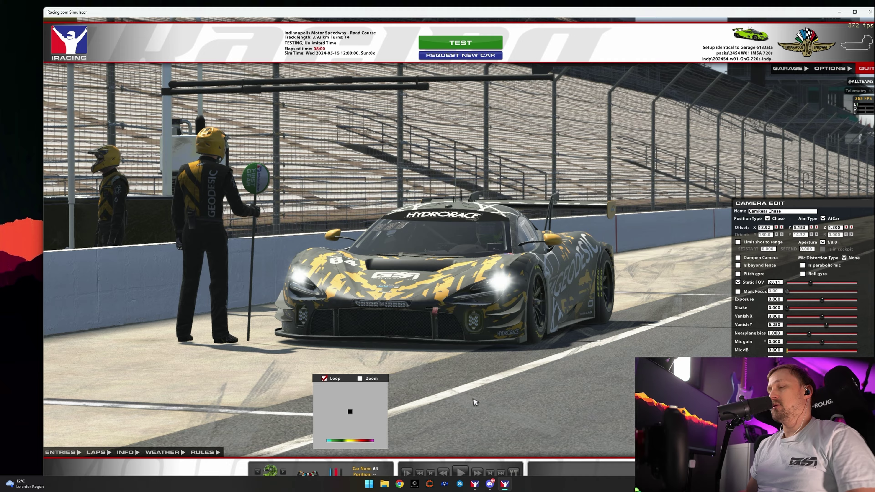
{"action": "left_click_drag", "start_coordinate": [475, 400], "coordinate": [518, 263]}
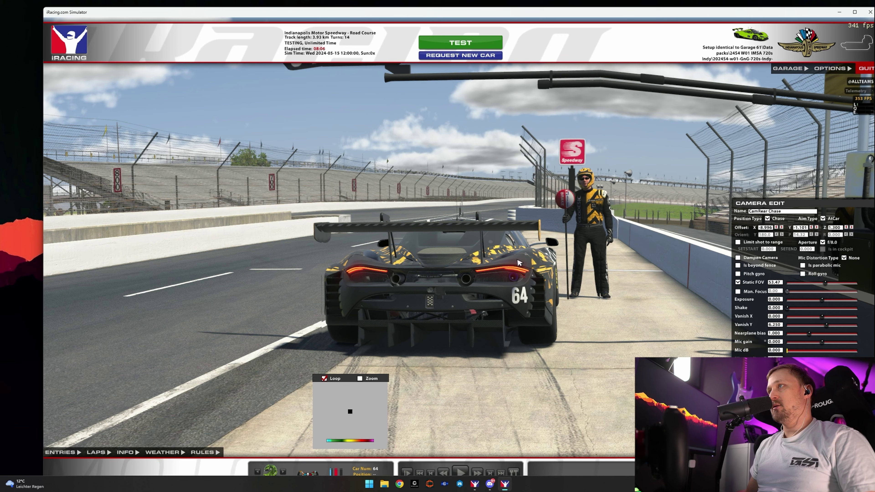